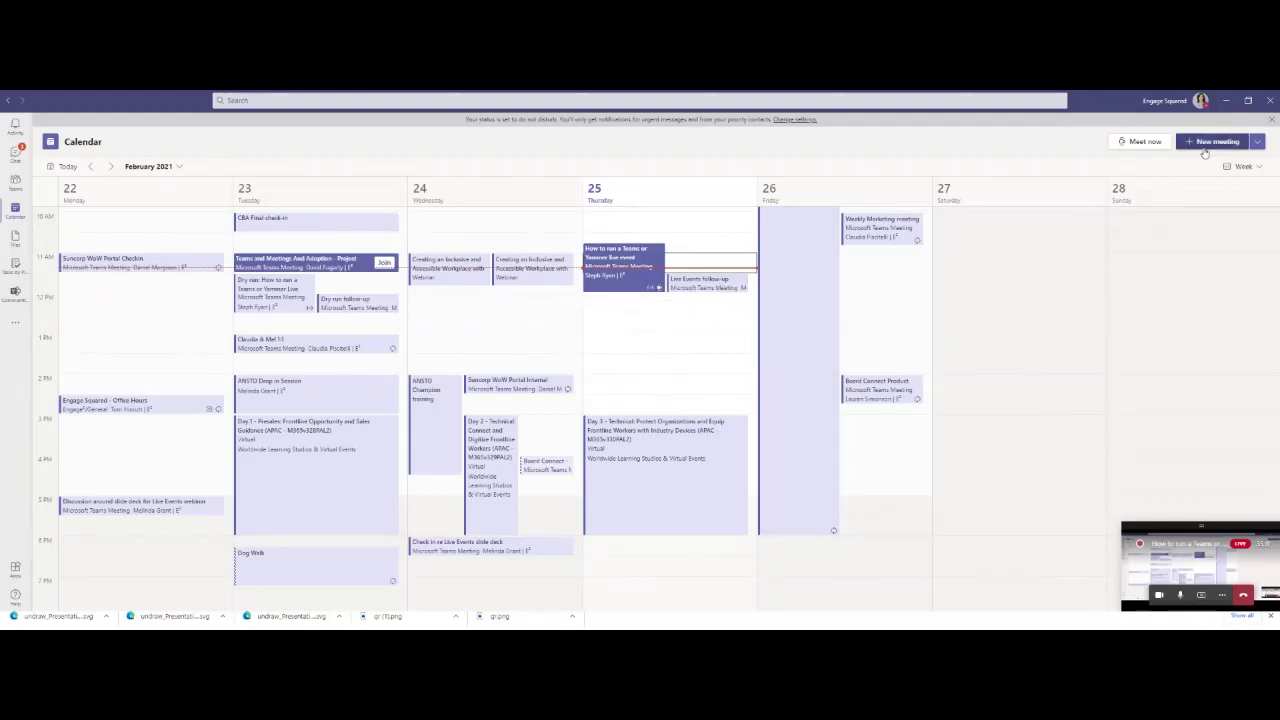
- Start a new live event titled "Live event about Live Events" and set its date to 26 Feb 2021
left_click(1258, 145)
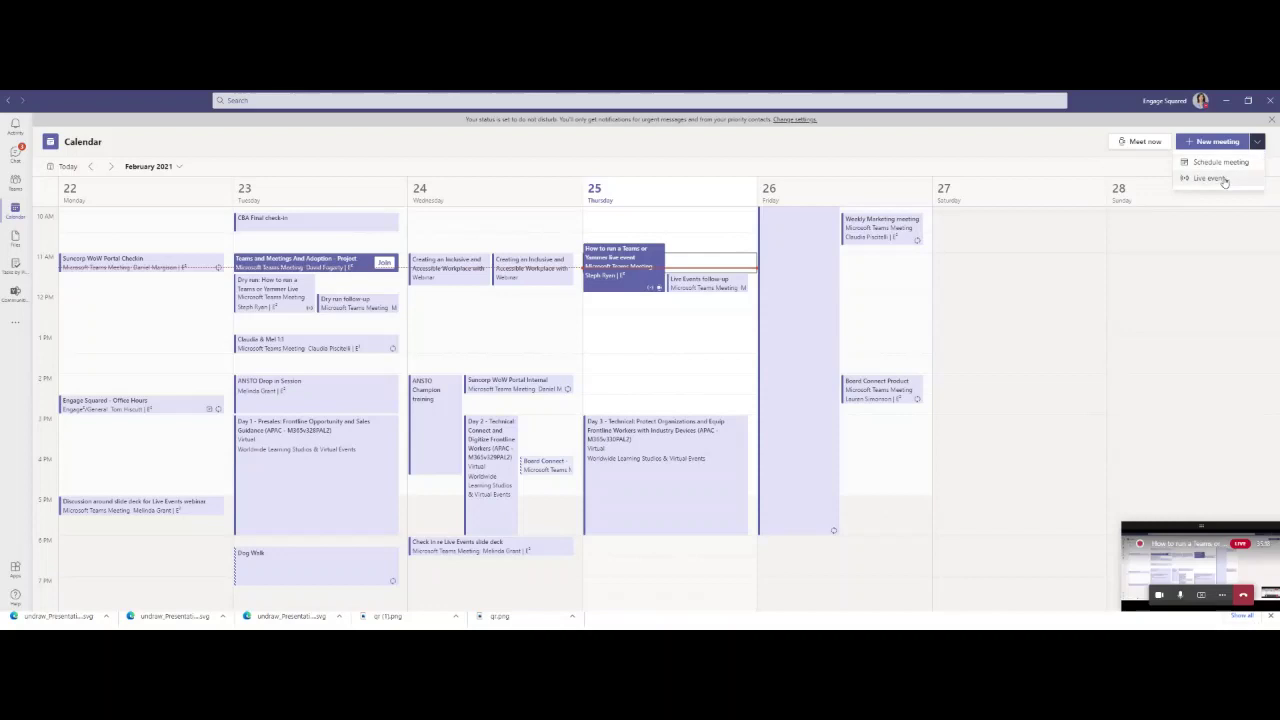
left_click(1222, 180)
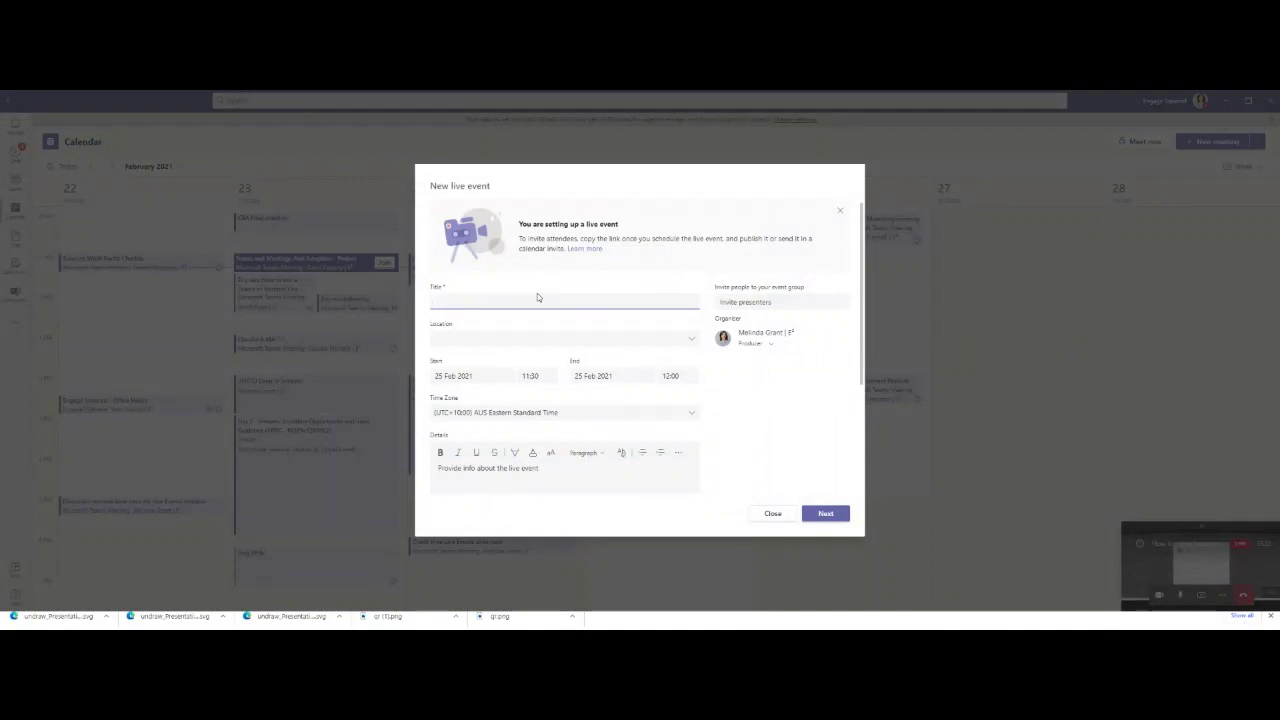
type("Live event about Live Events")
left_click(534, 334)
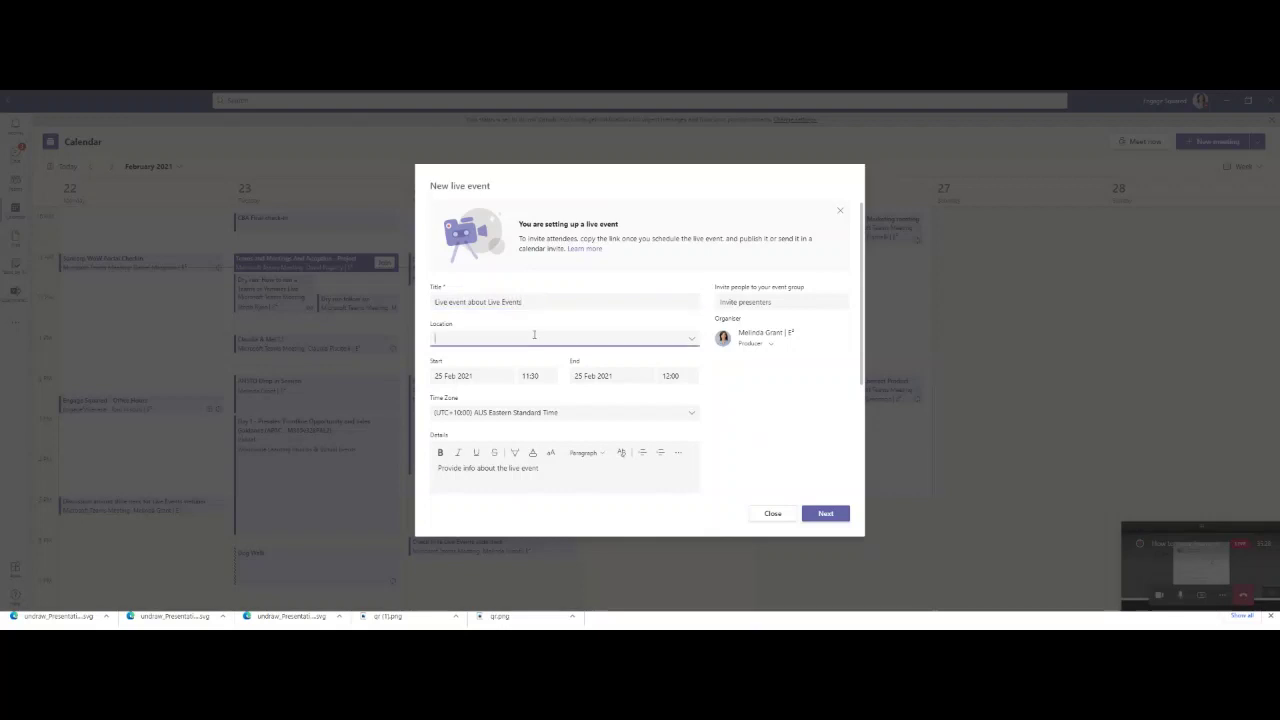
left_click(490, 376)
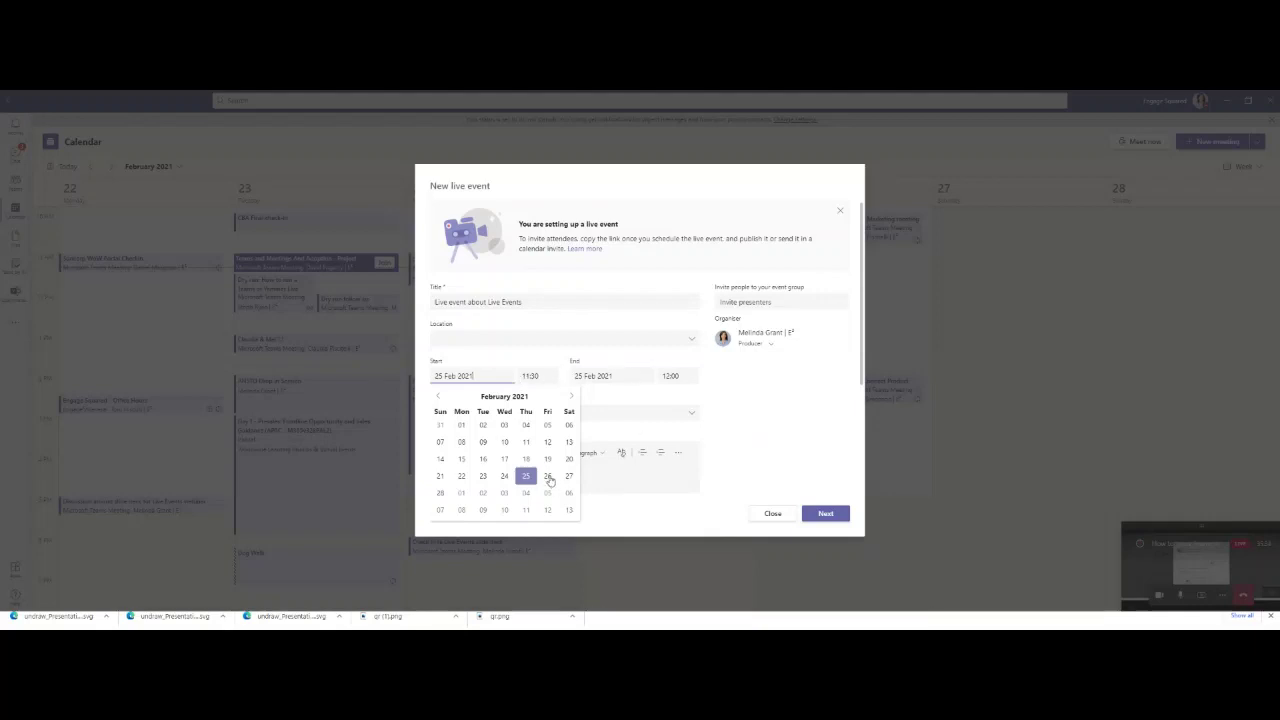
left_click(598, 448)
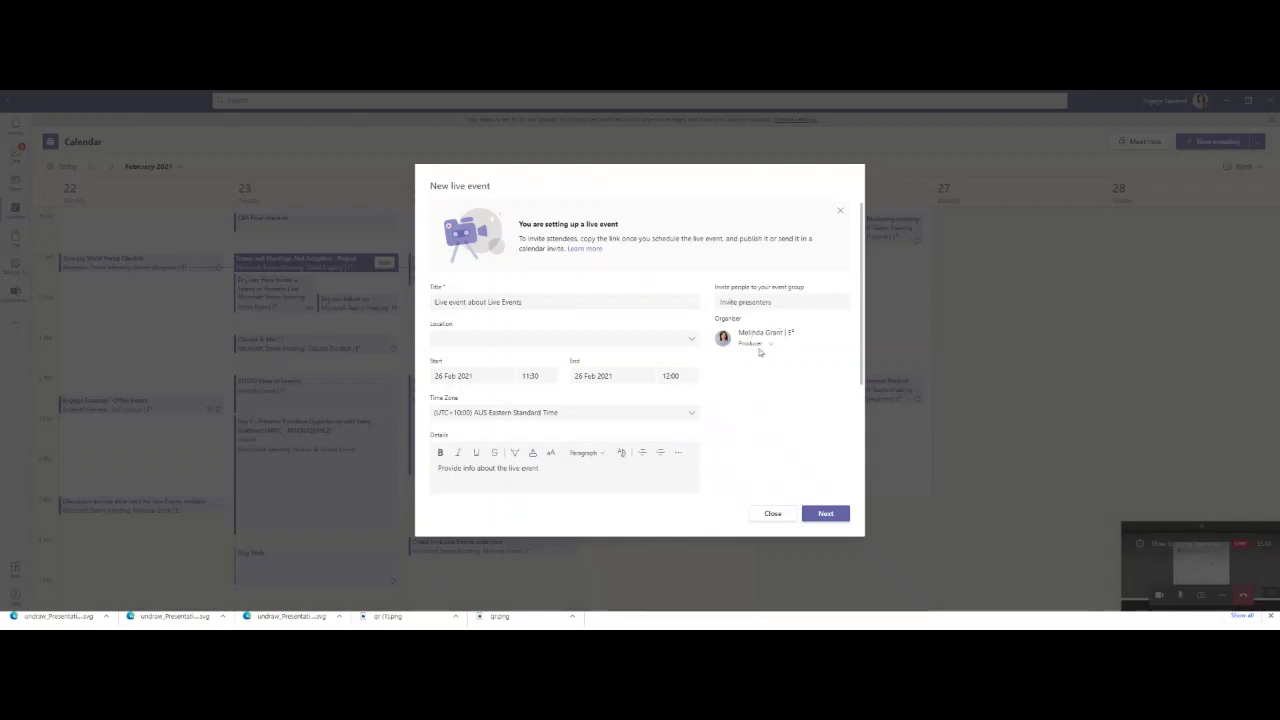
- Invite three colleagues to the event group and assign the marketing manager the Producer role
left_click(761, 302)
type("Stephe")
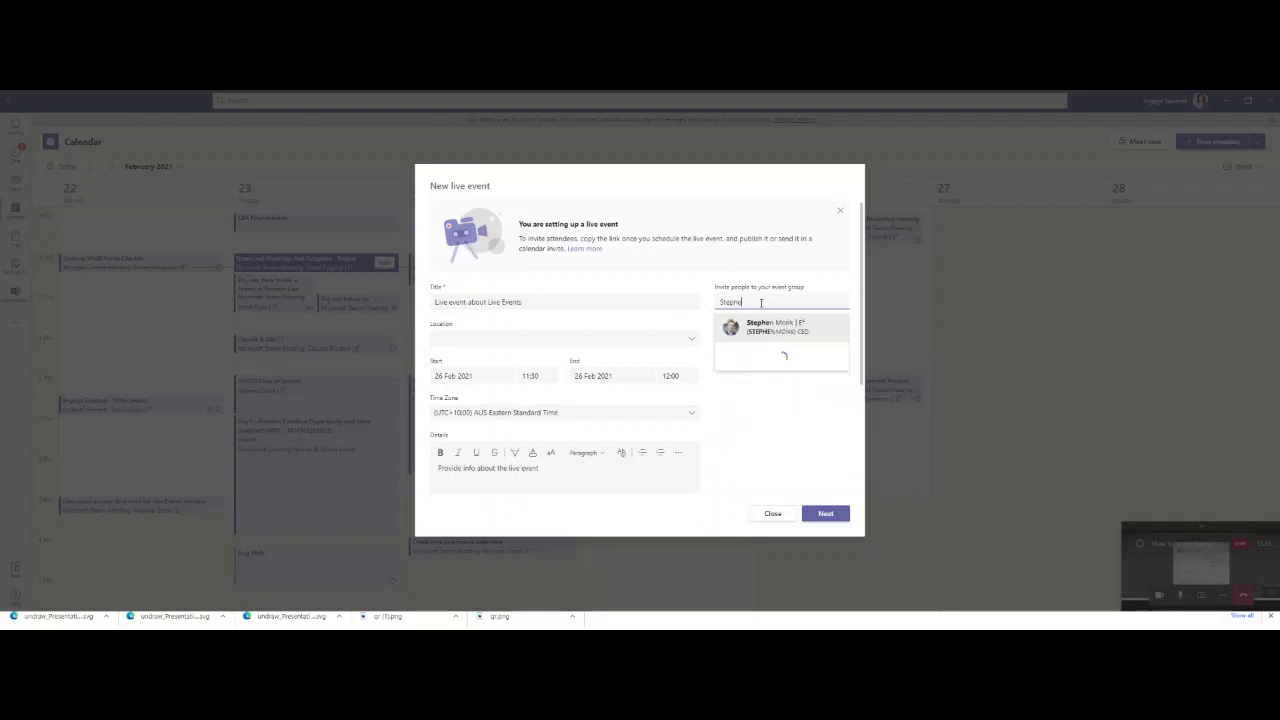
key("BackSpace")
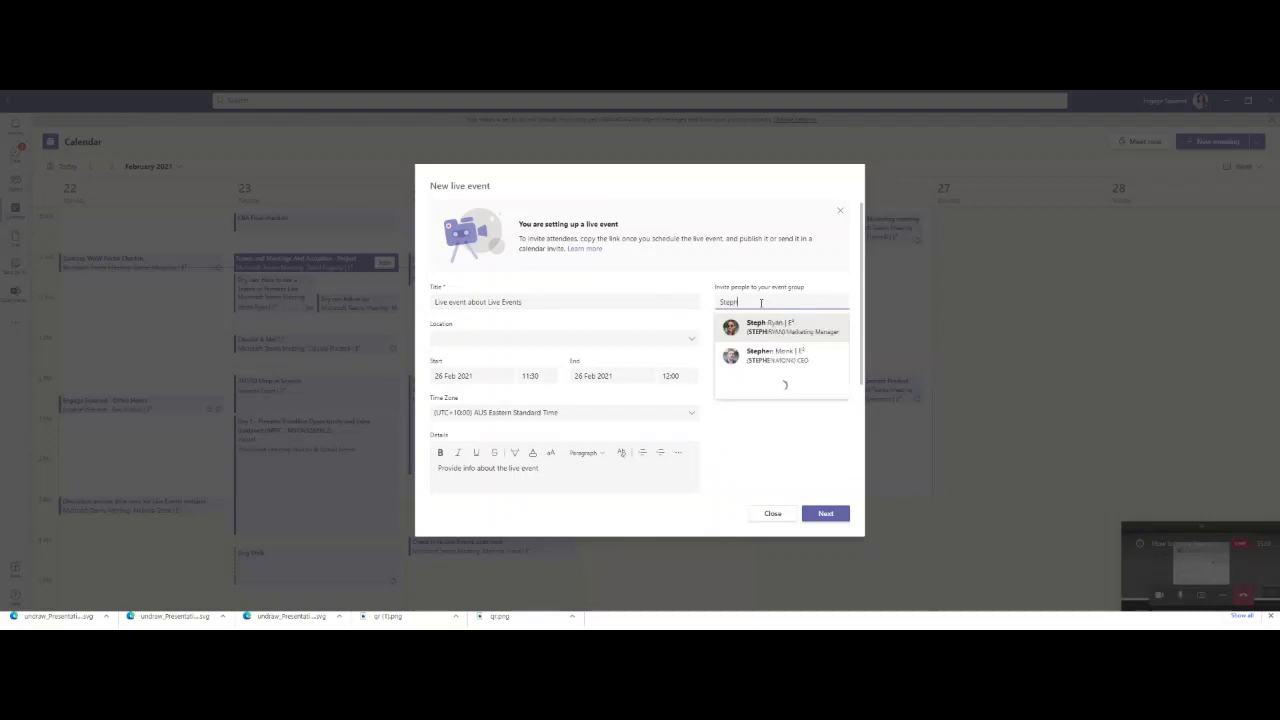
left_click(796, 327)
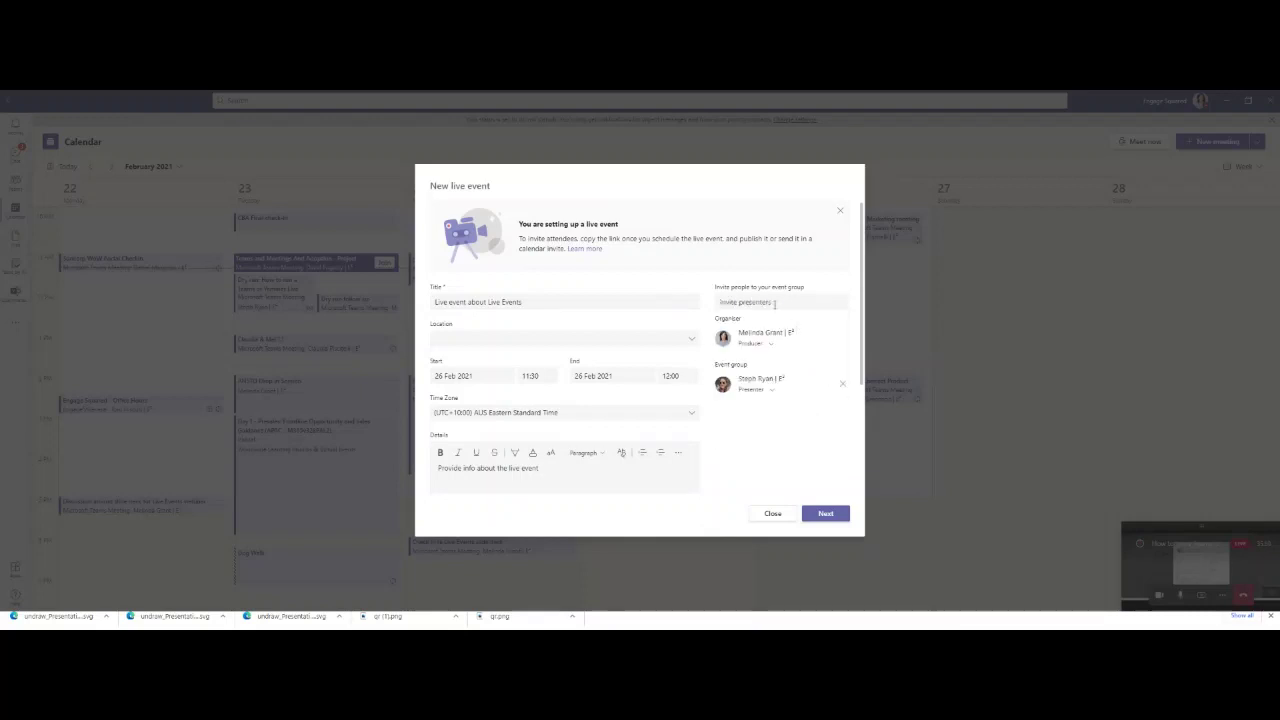
type("Mark")
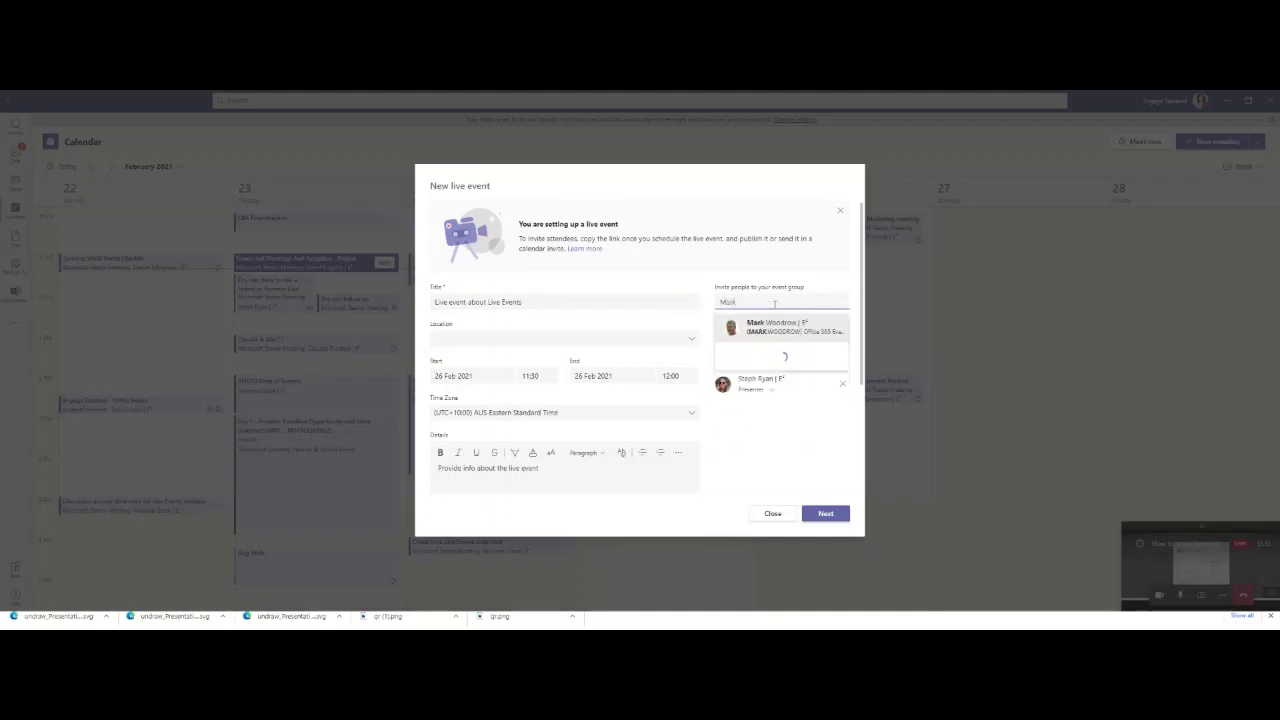
left_click(776, 325)
type("Matt")
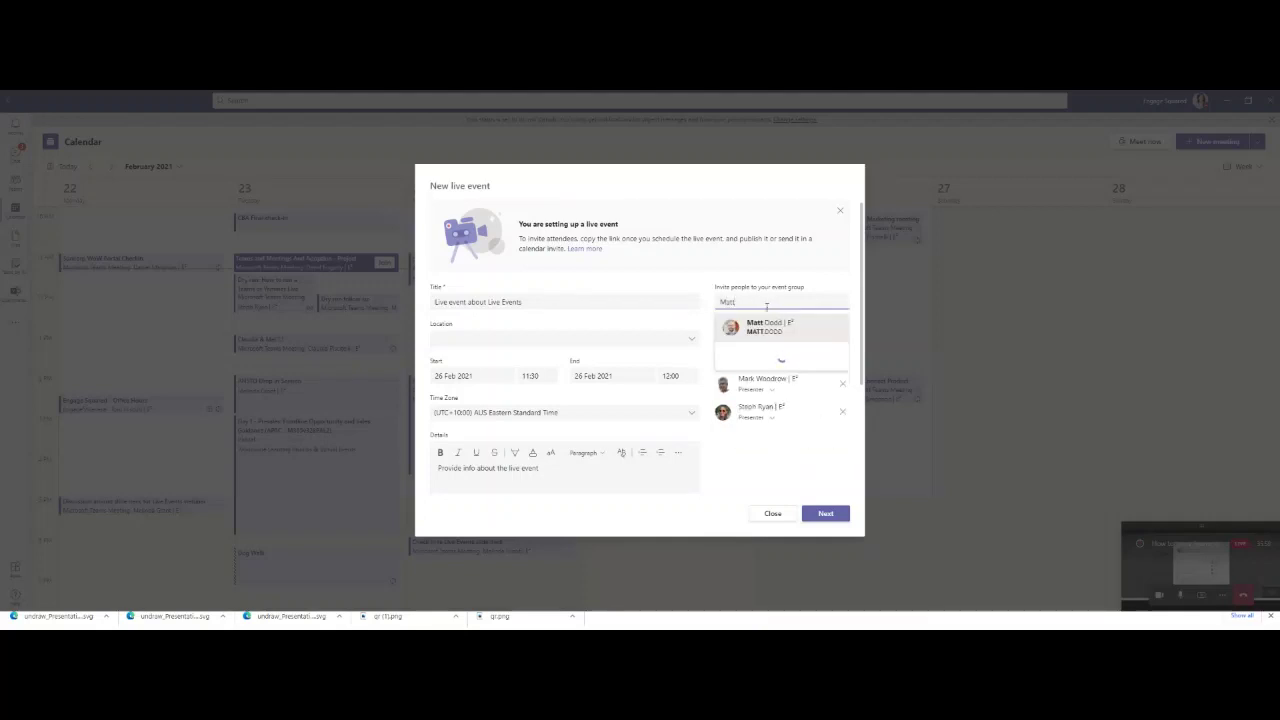
left_click(766, 327)
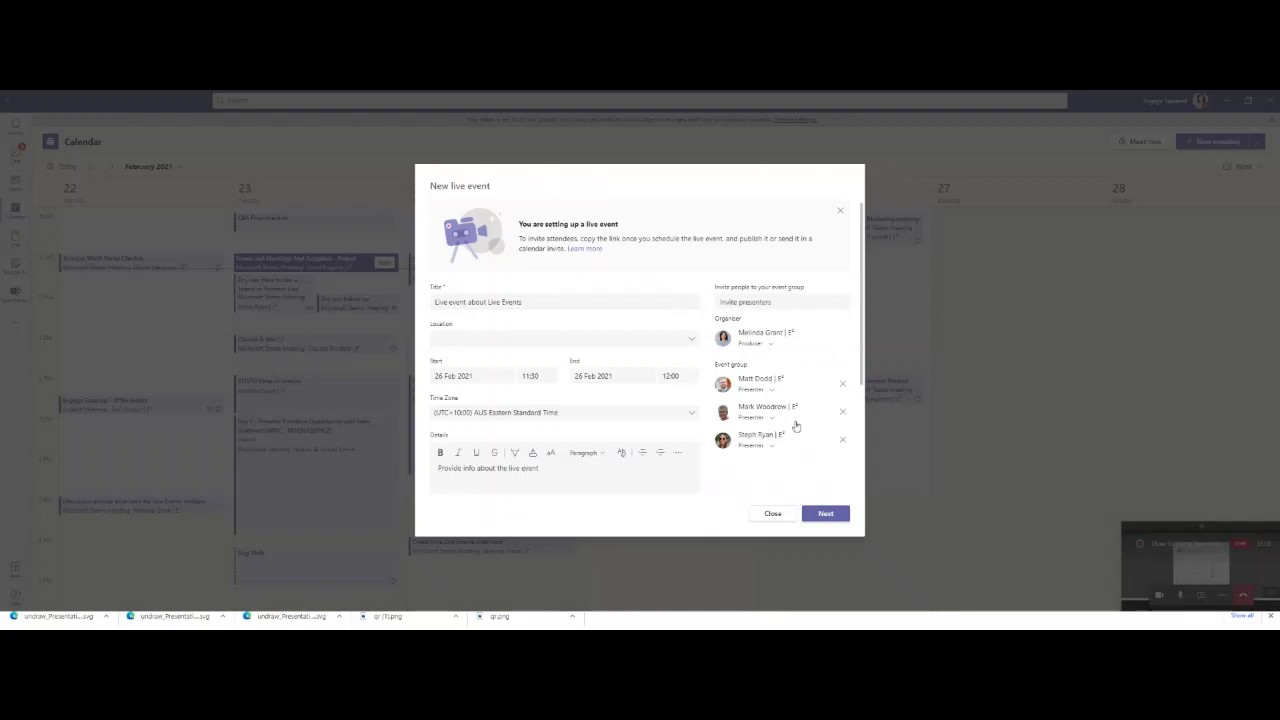
left_click(770, 446)
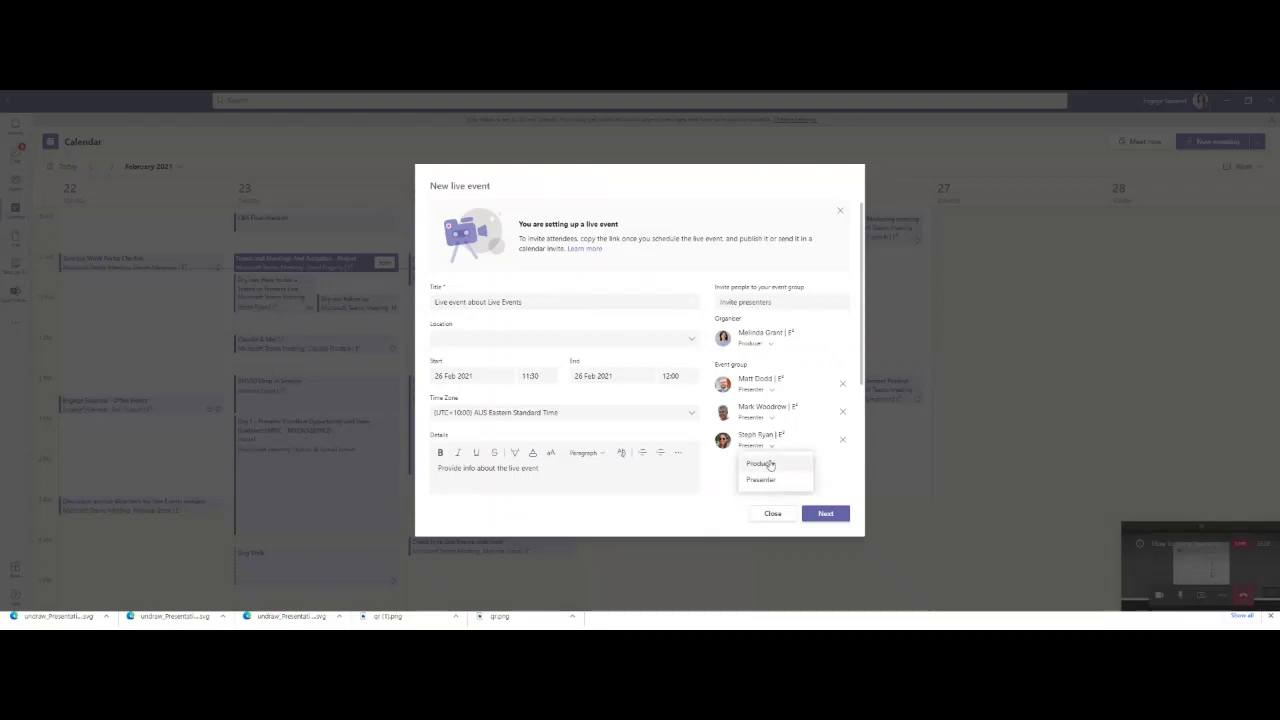
left_click(766, 463)
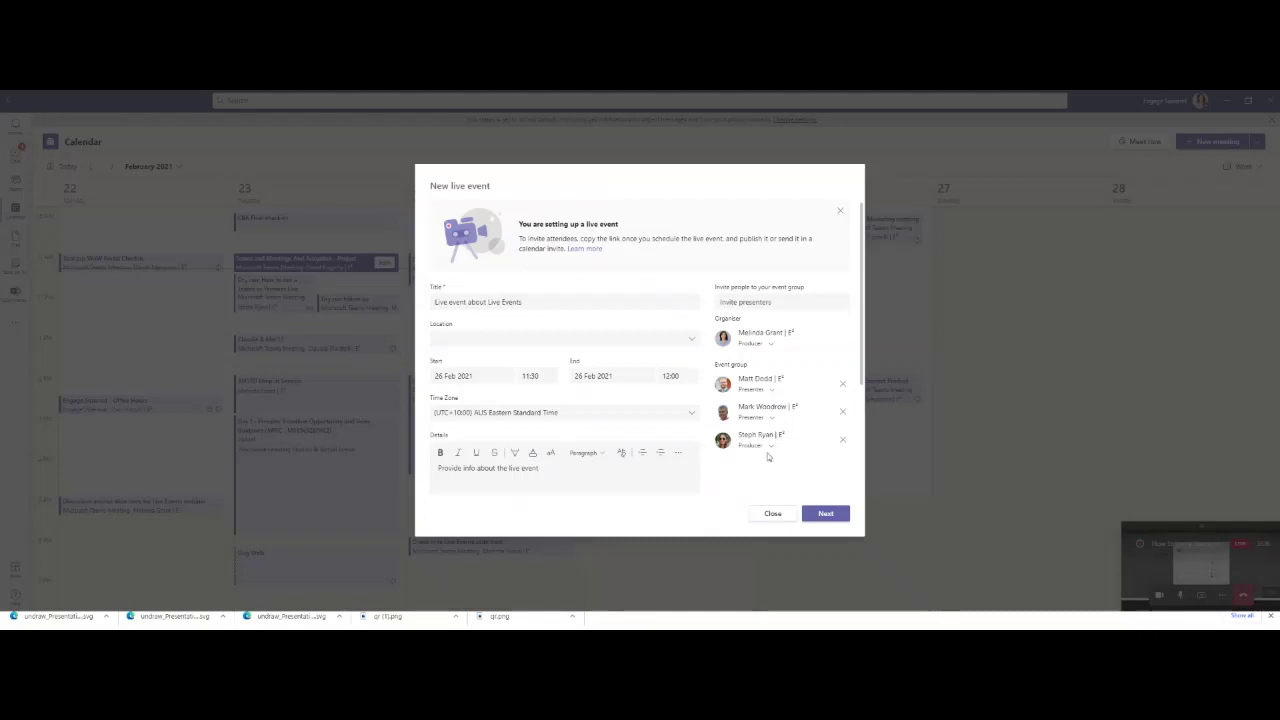
- Schedule the live event with Public permissions and Q&A enabled
left_click(825, 518)
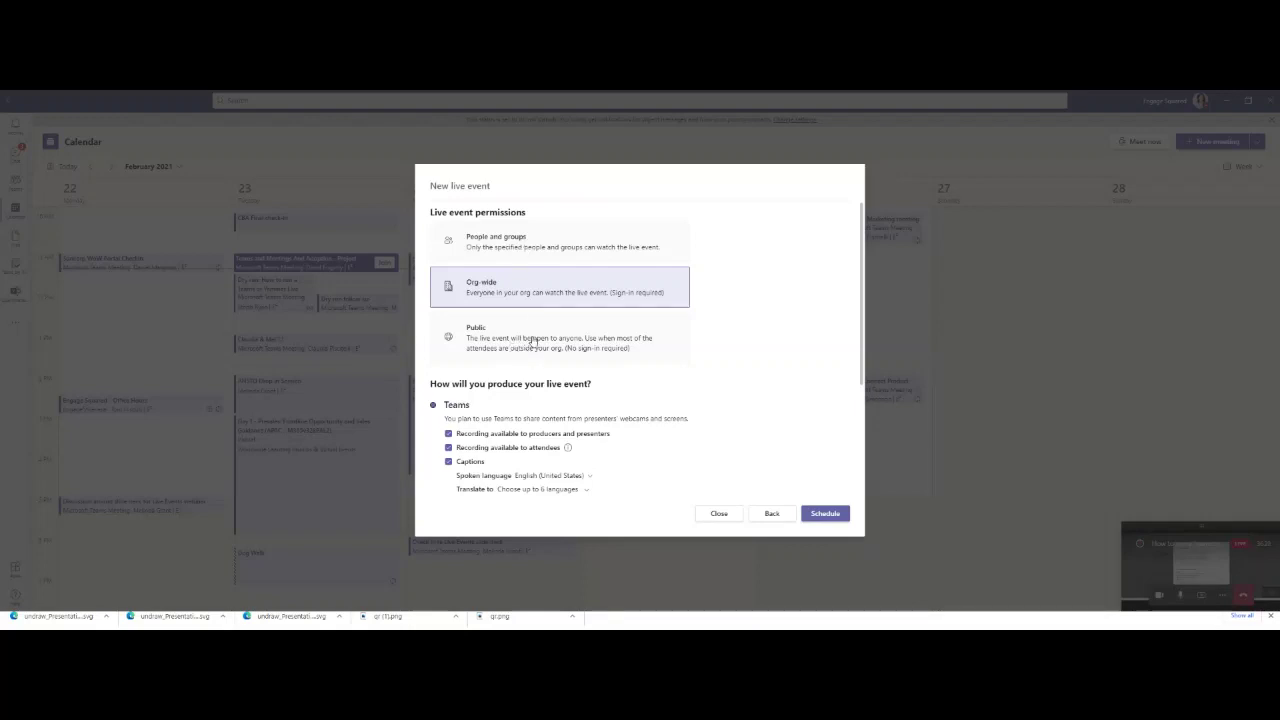
left_click(560, 360)
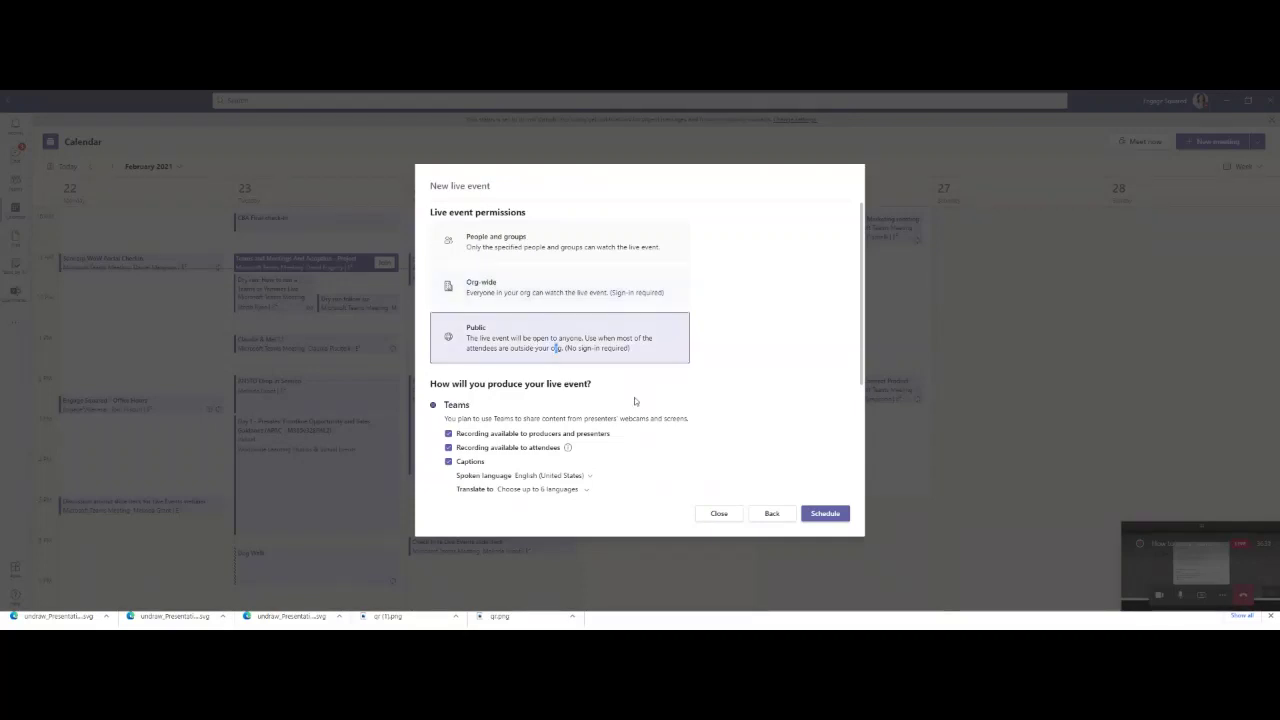
scroll(500, 412, "down", 3)
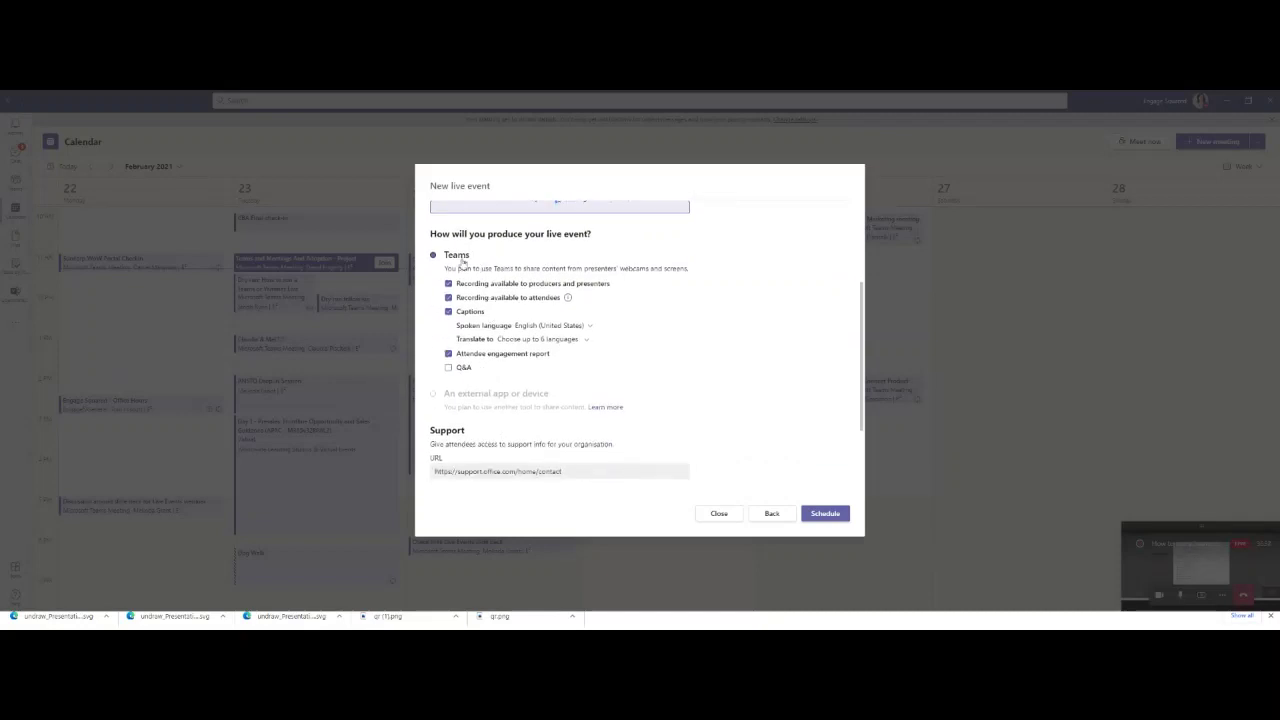
left_click(449, 368)
left_click(823, 513)
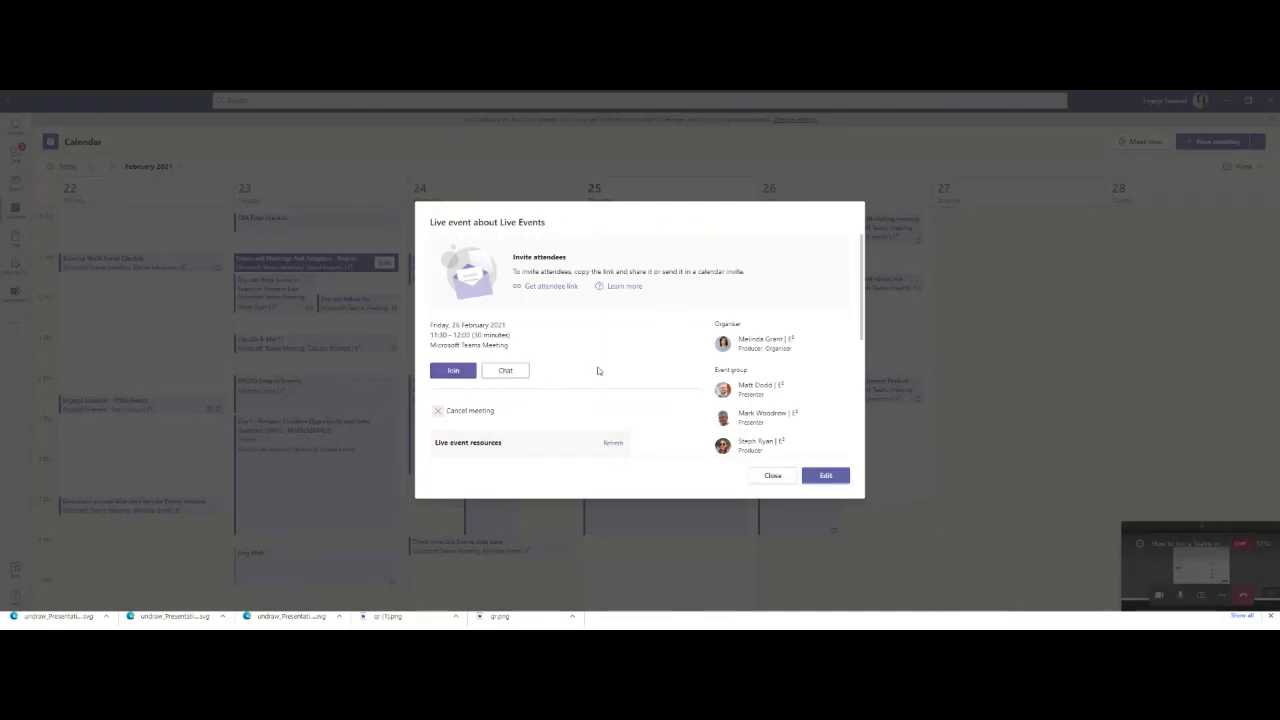
- Look through the scheduled event's details and get its attendee link
scroll(598, 371, "down", 1)
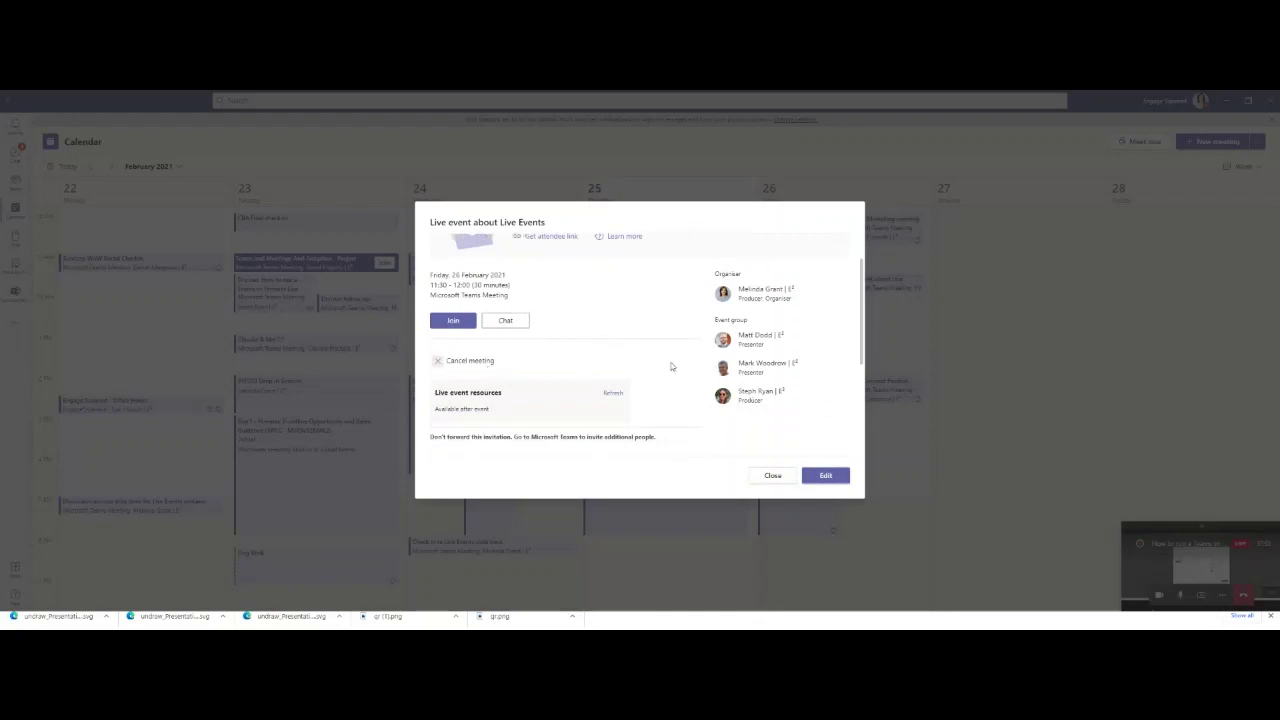
scroll(660, 352, "down", 1)
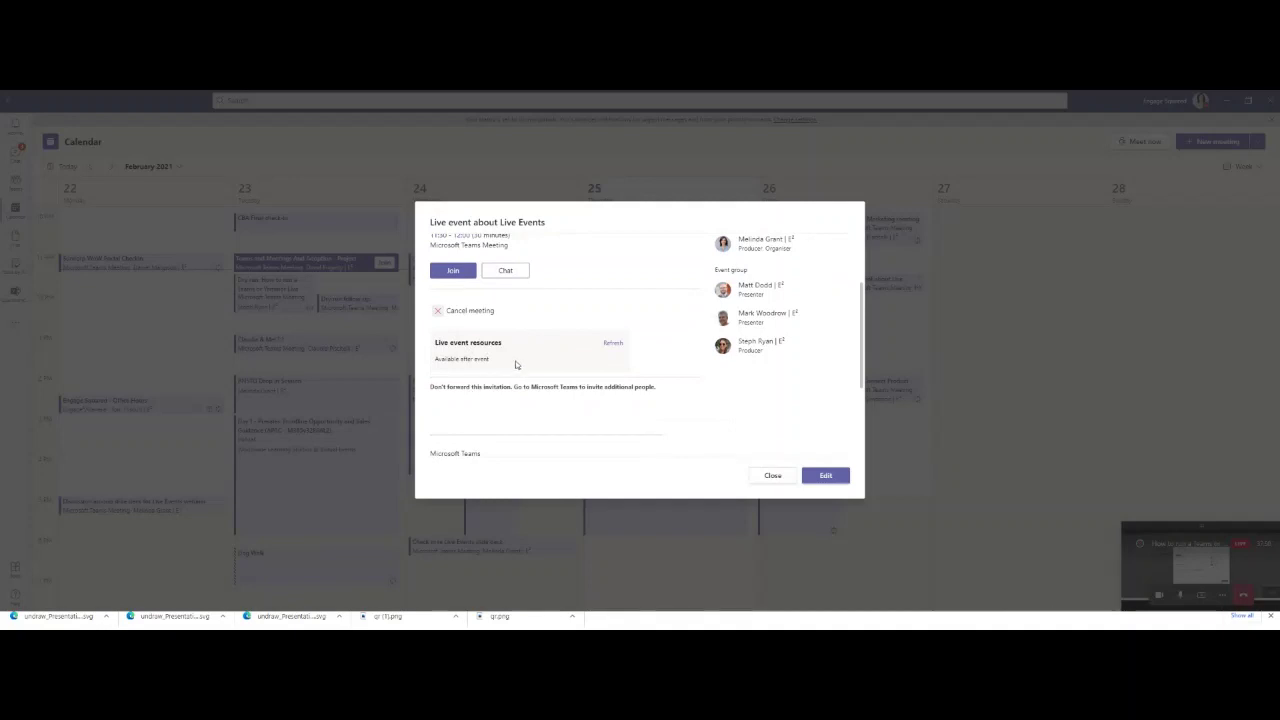
scroll(554, 349, "up", 2)
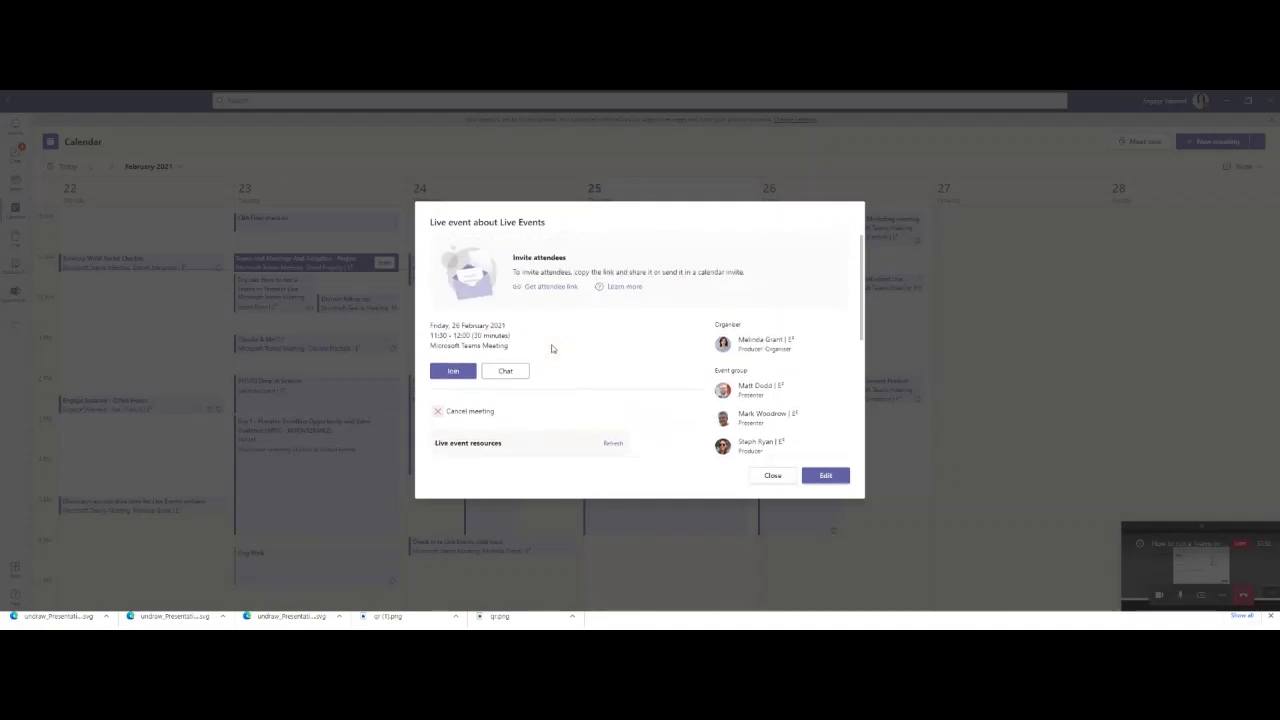
left_click(553, 287)
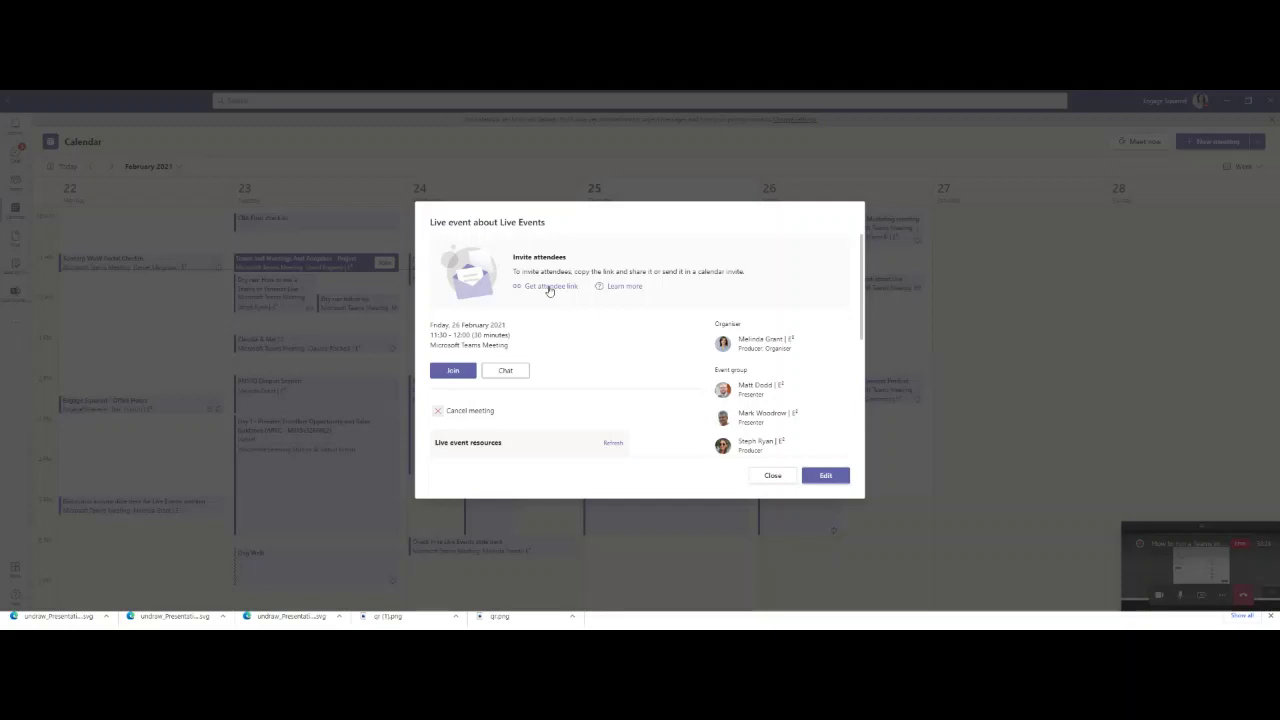
left_click(773, 476)
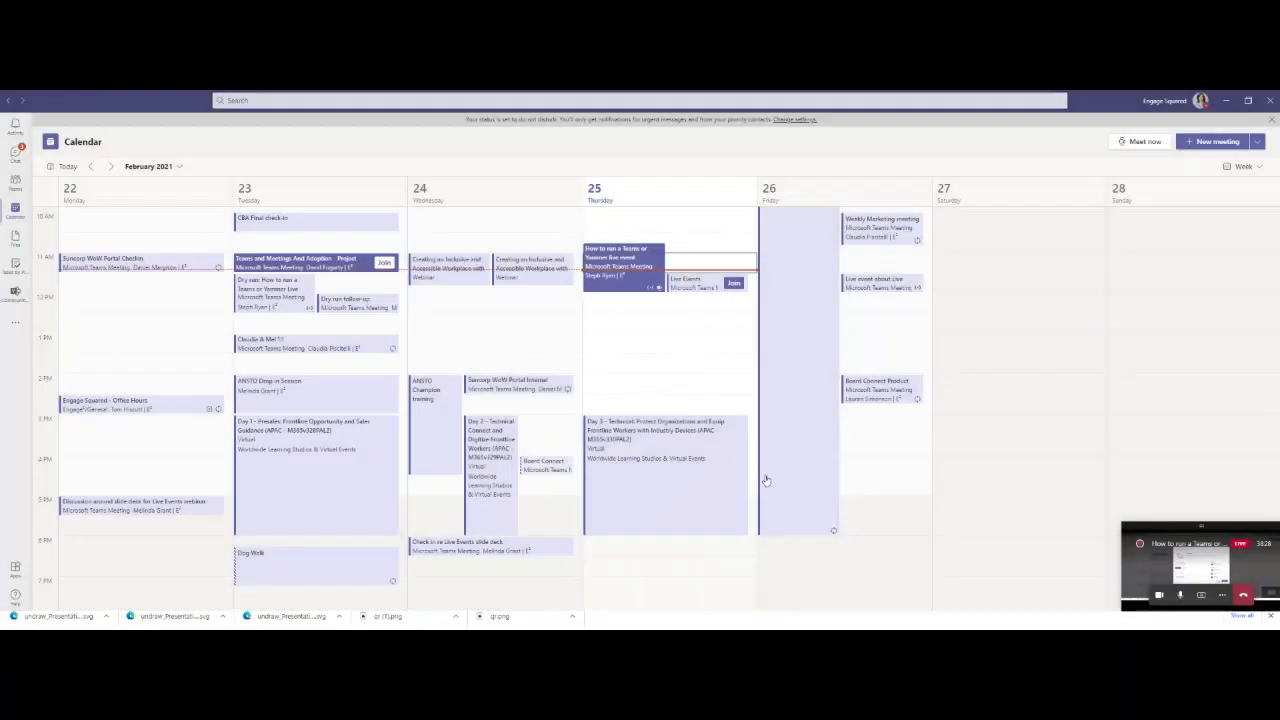
- Review the details of the live event on Friday 26 February from the calendar, and put the calendar away
left_click(880, 288)
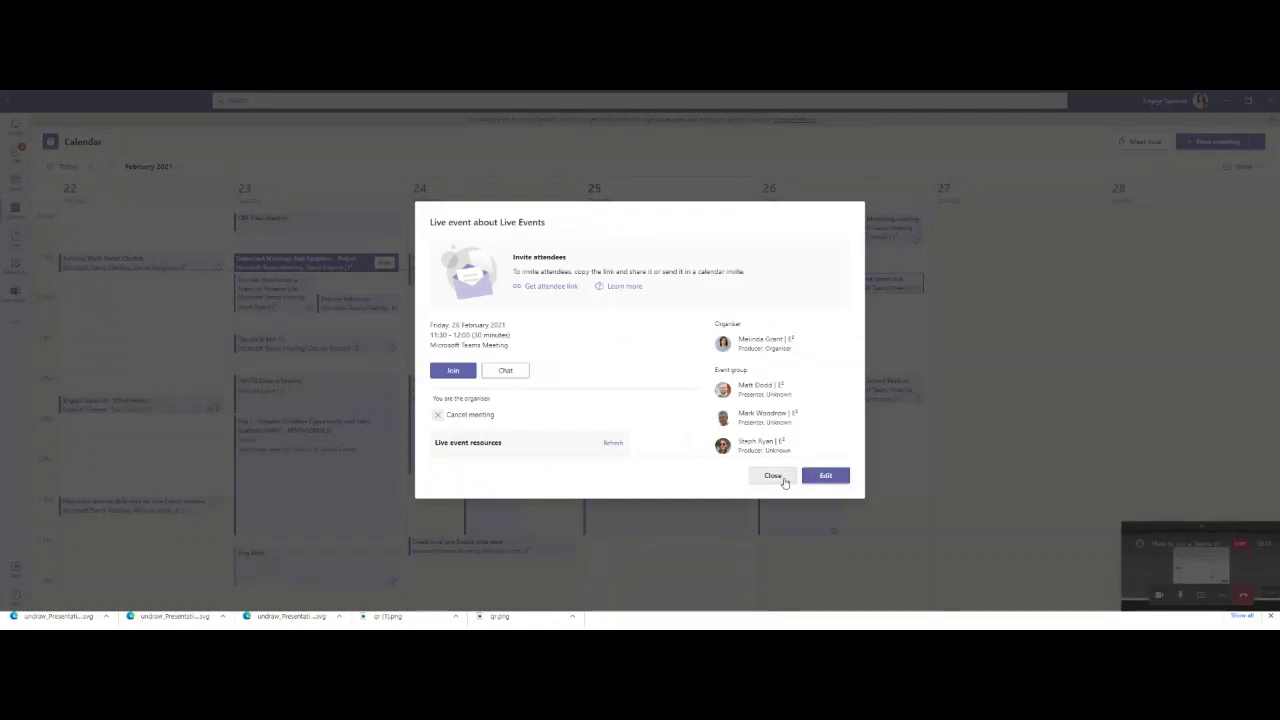
left_click(773, 476)
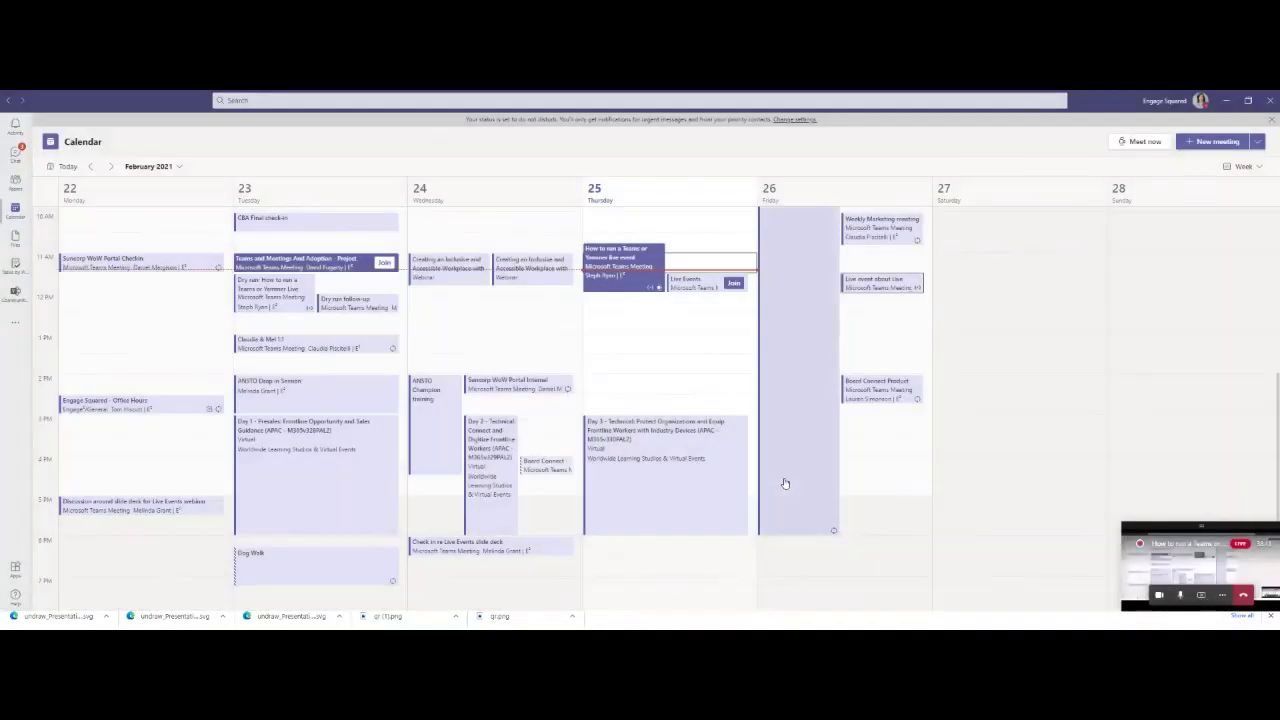
left_click(1226, 102)
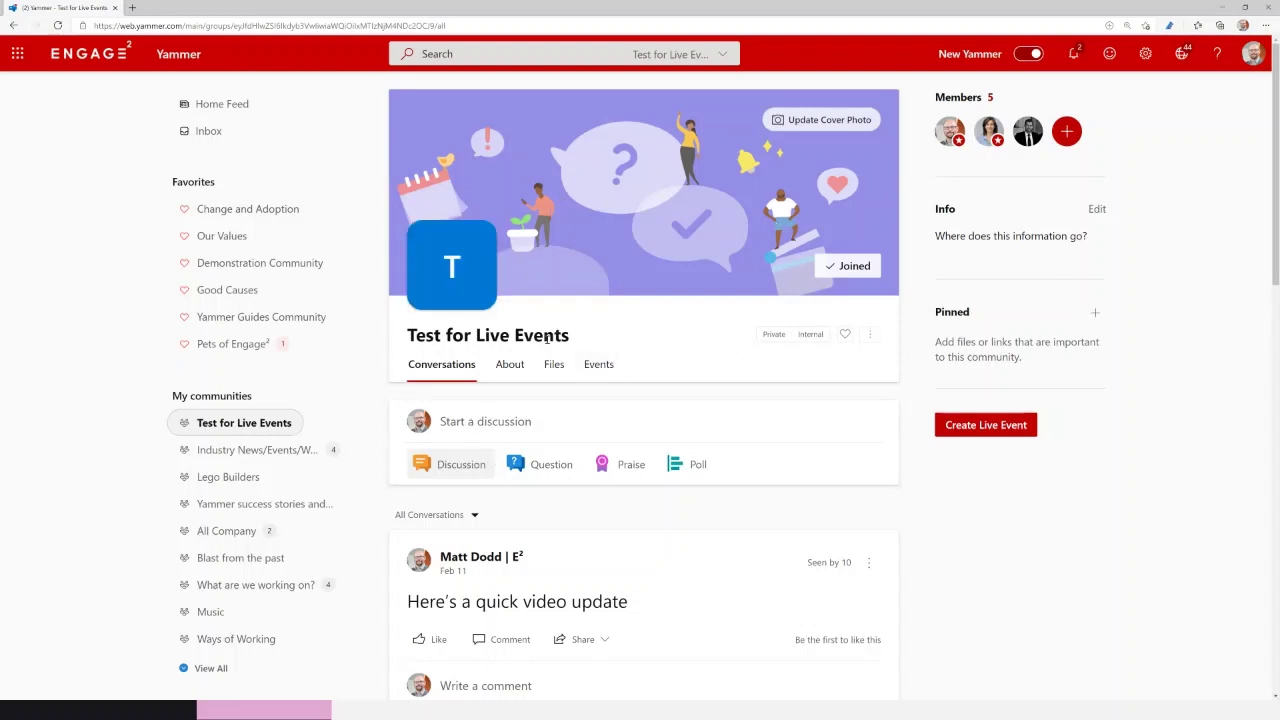
- List the past events of the Test for Live Events community in Yammer and open the Attendee experience recording
left_click(594, 366)
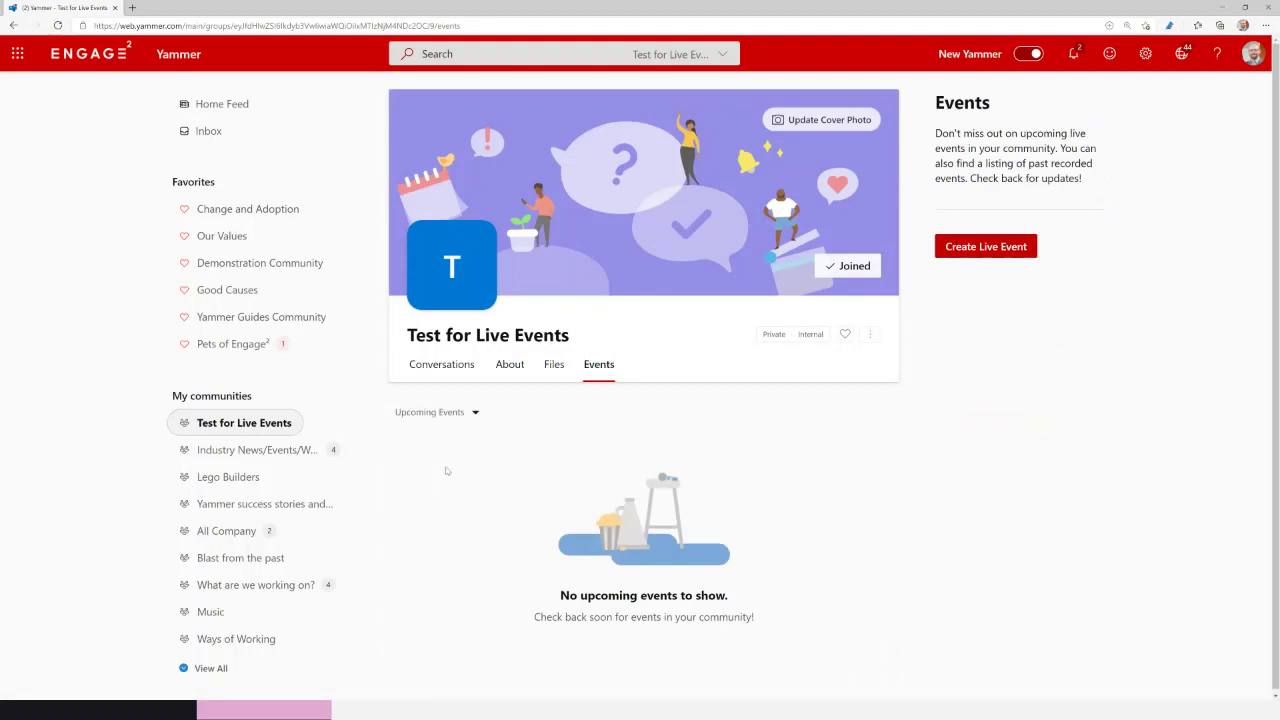
left_click(474, 412)
left_click(461, 465)
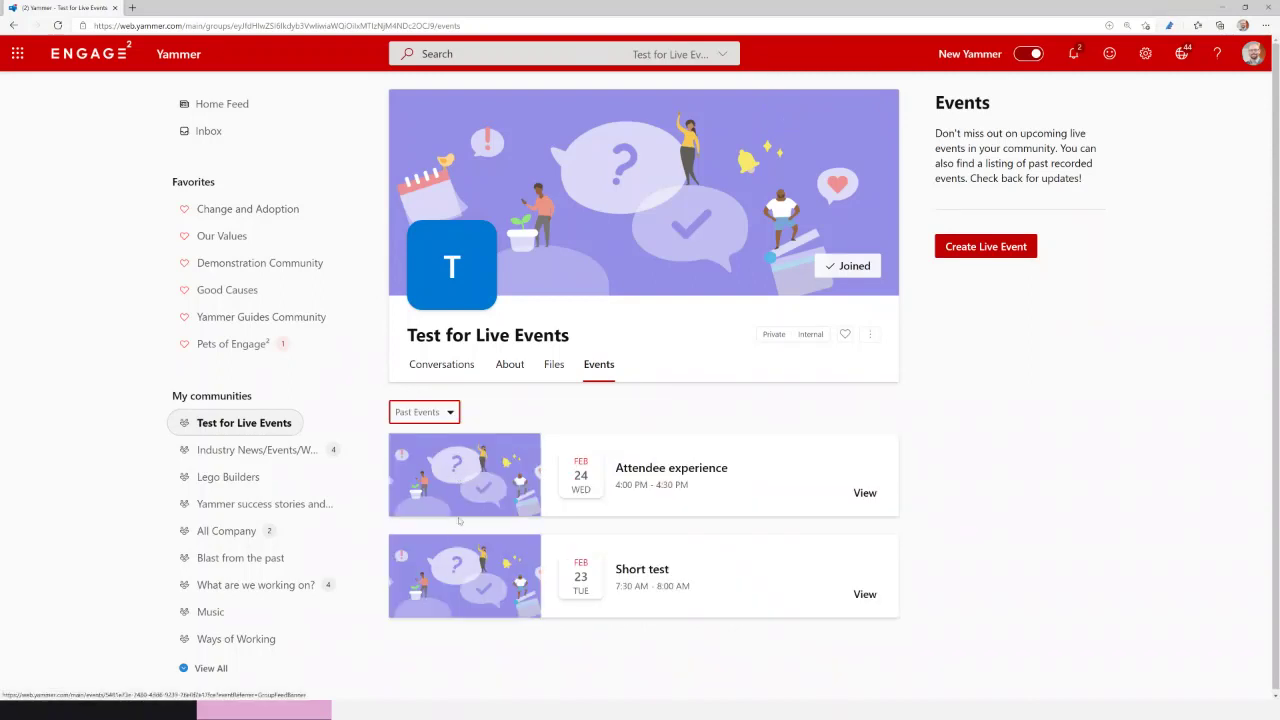
left_click(696, 503)
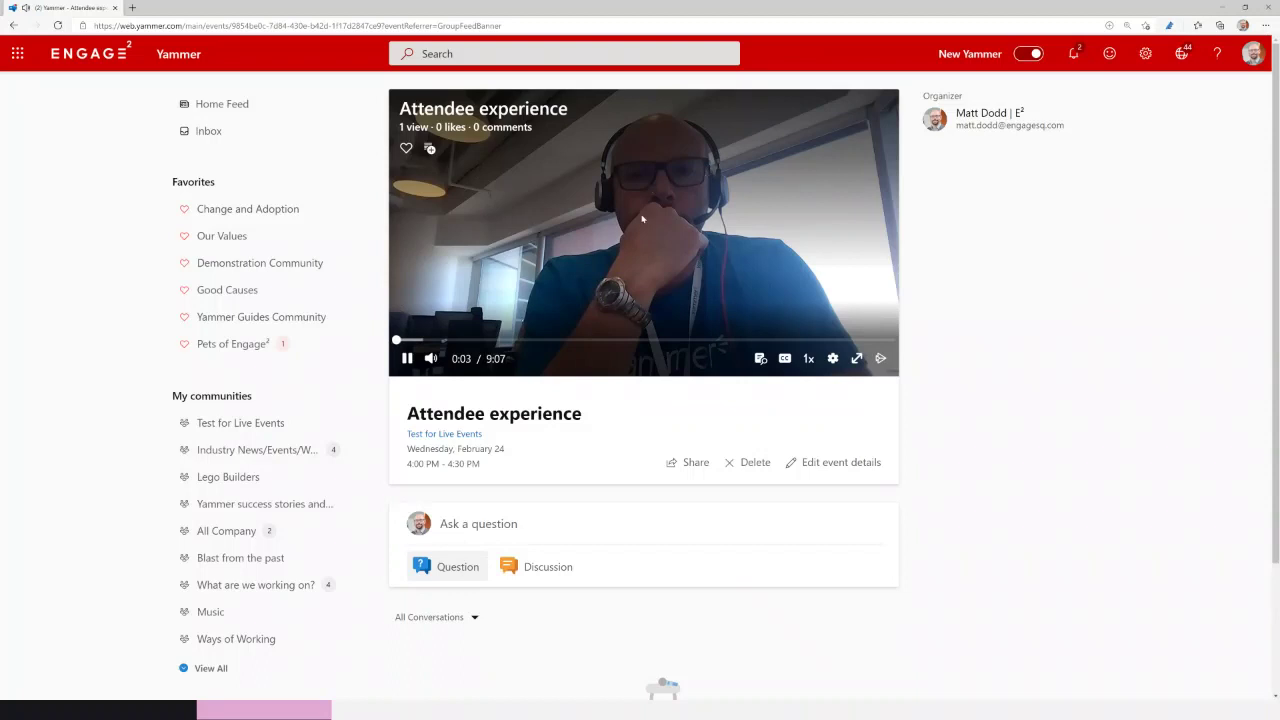
- Examine the question composer under the recording, including its post types, attachment sources and people field
left_click(460, 524)
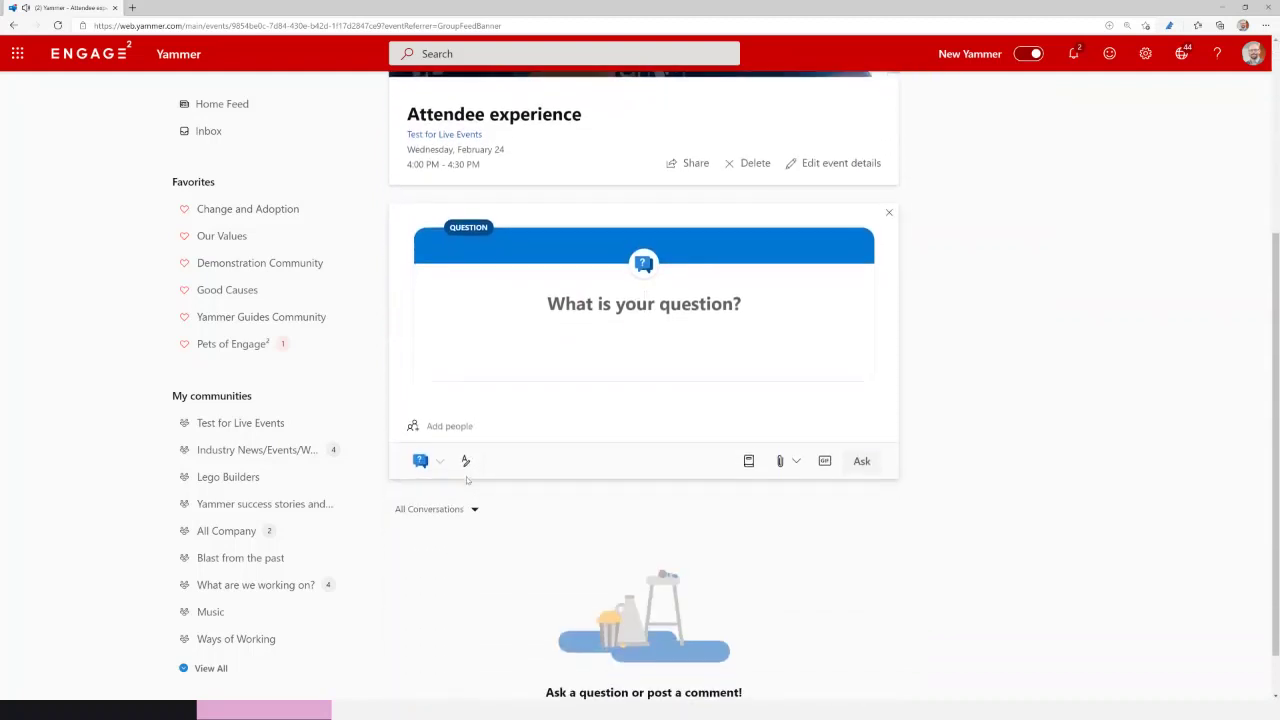
left_click(440, 461)
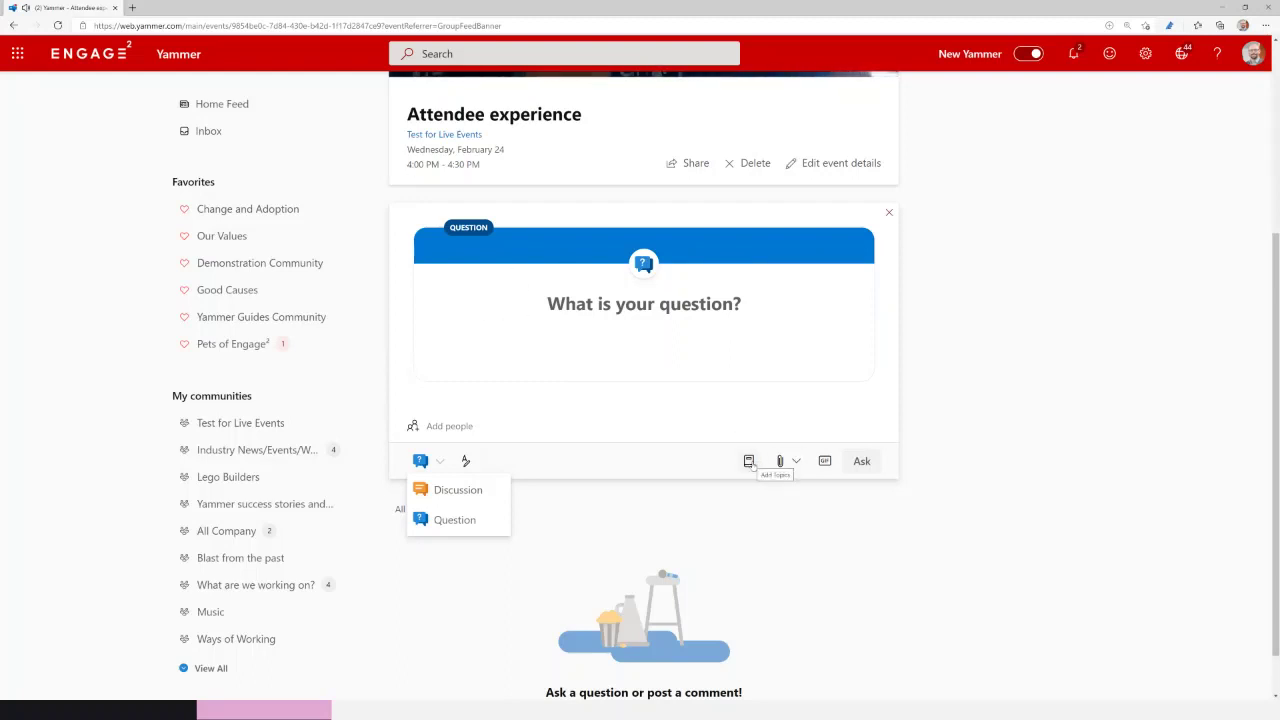
left_click(798, 462)
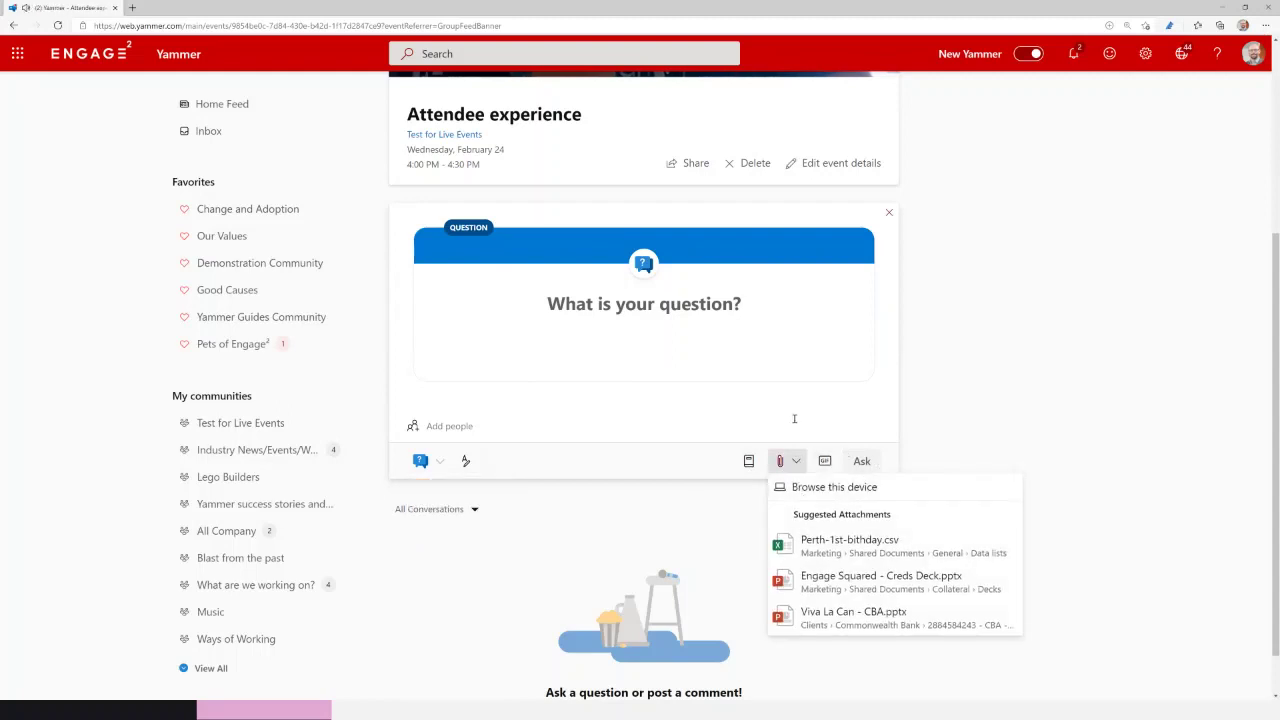
left_click(449, 426)
left_click(486, 340)
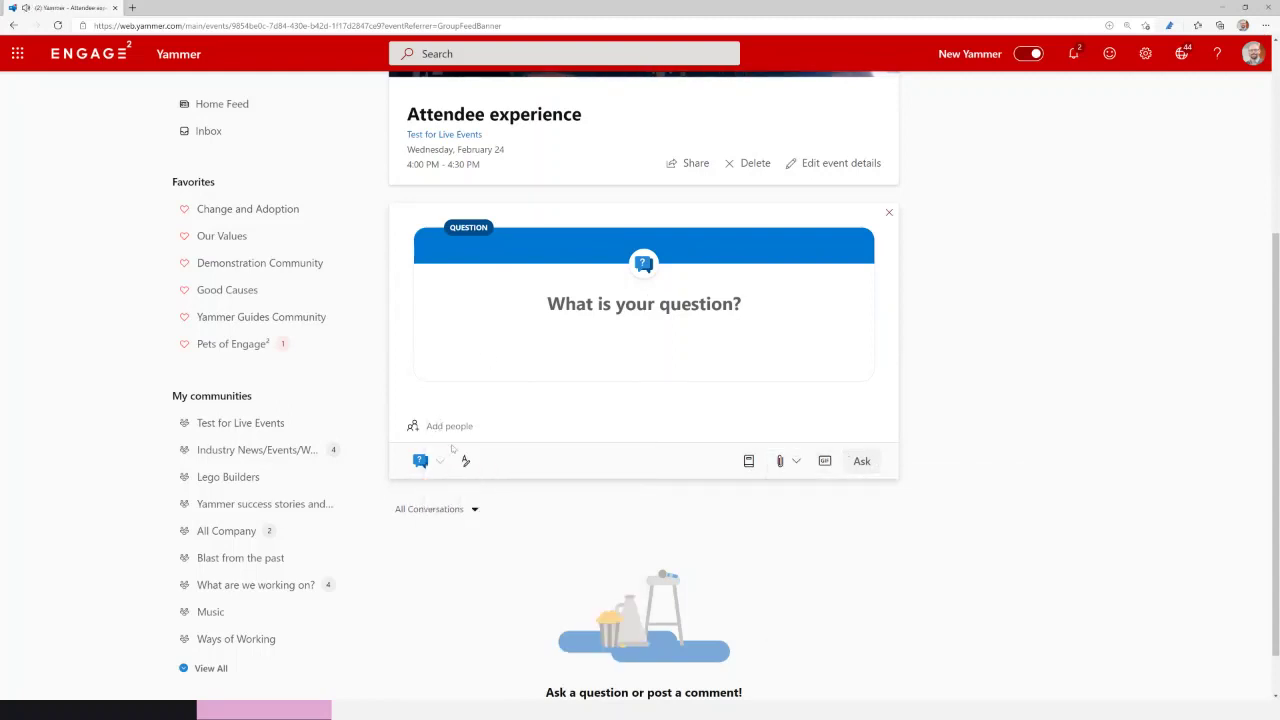
- Return from the Attendee experience event to the Test for Live Events community page
scroll(440, 418, "up", 3)
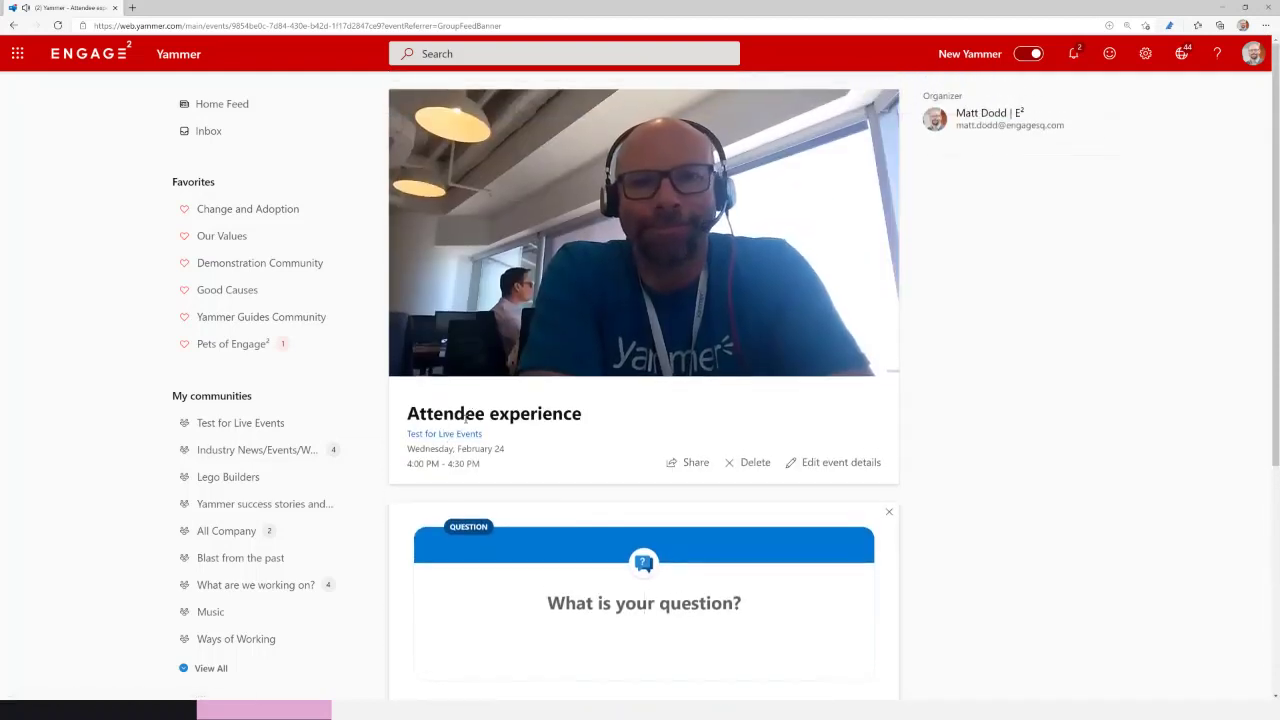
mouse_move(409, 359)
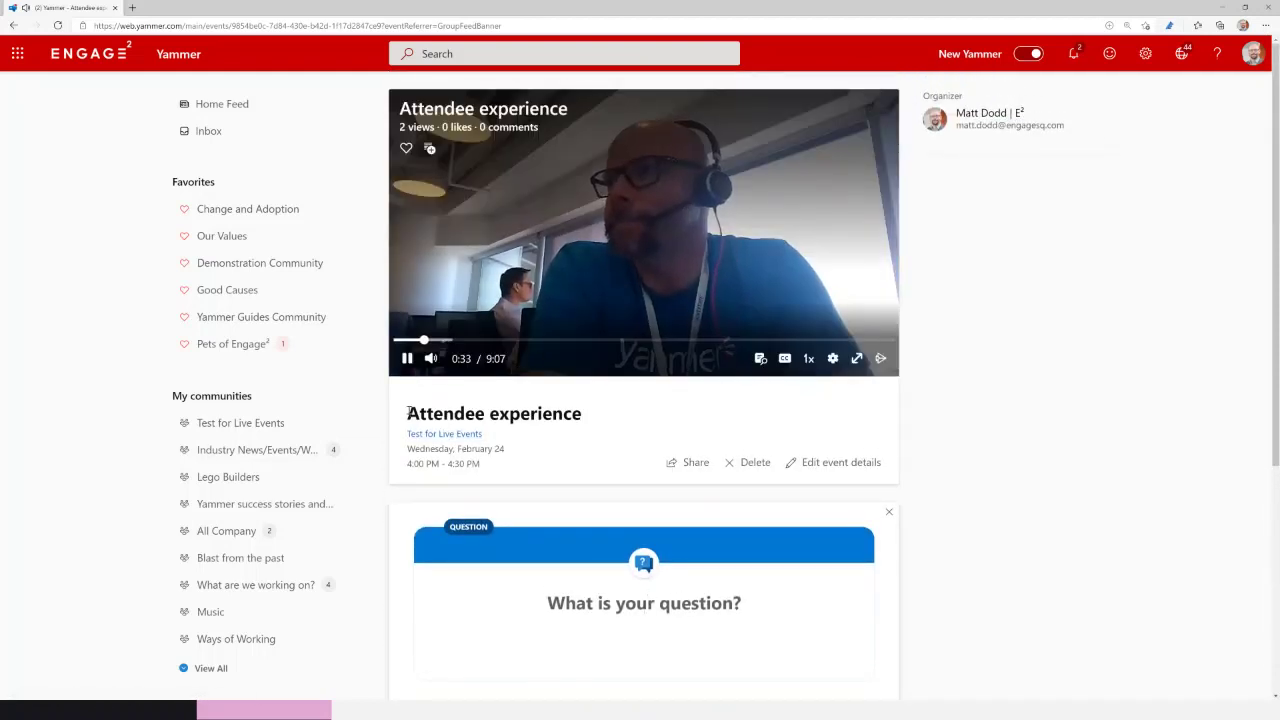
left_click(428, 436)
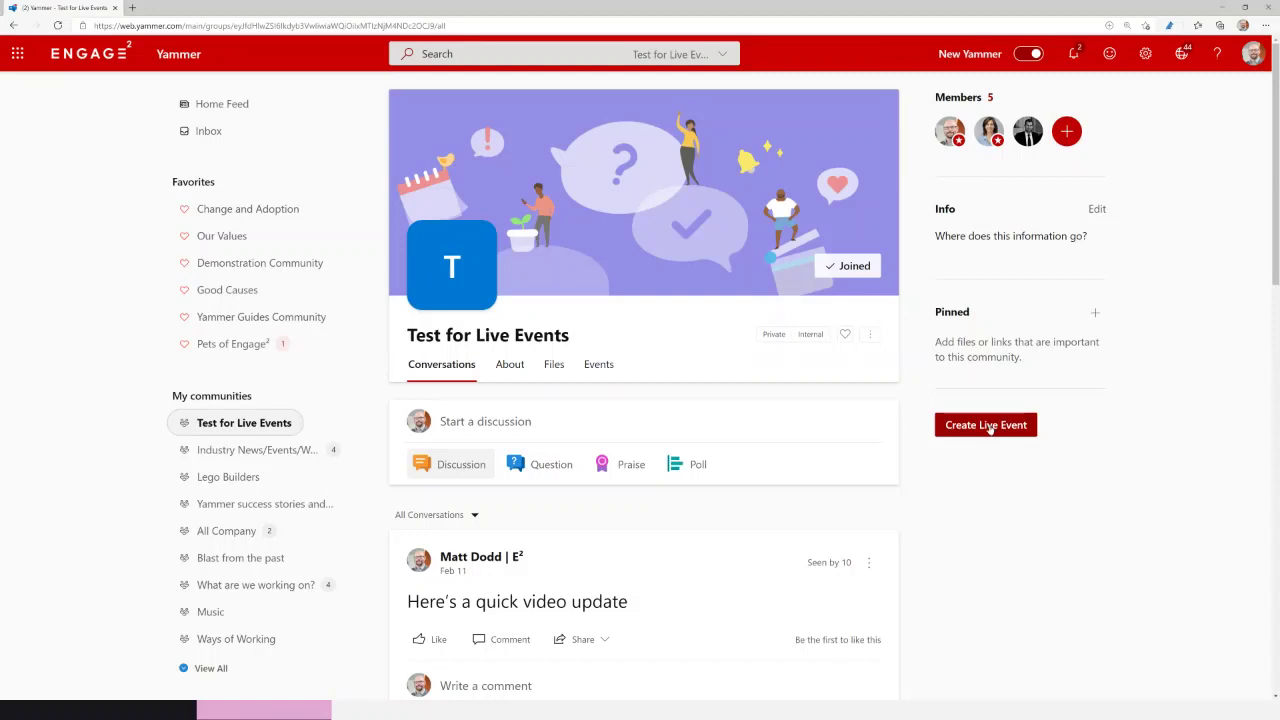
- Start a new live event in the Test for Live Events community and name it "Test event"
left_click(990, 428)
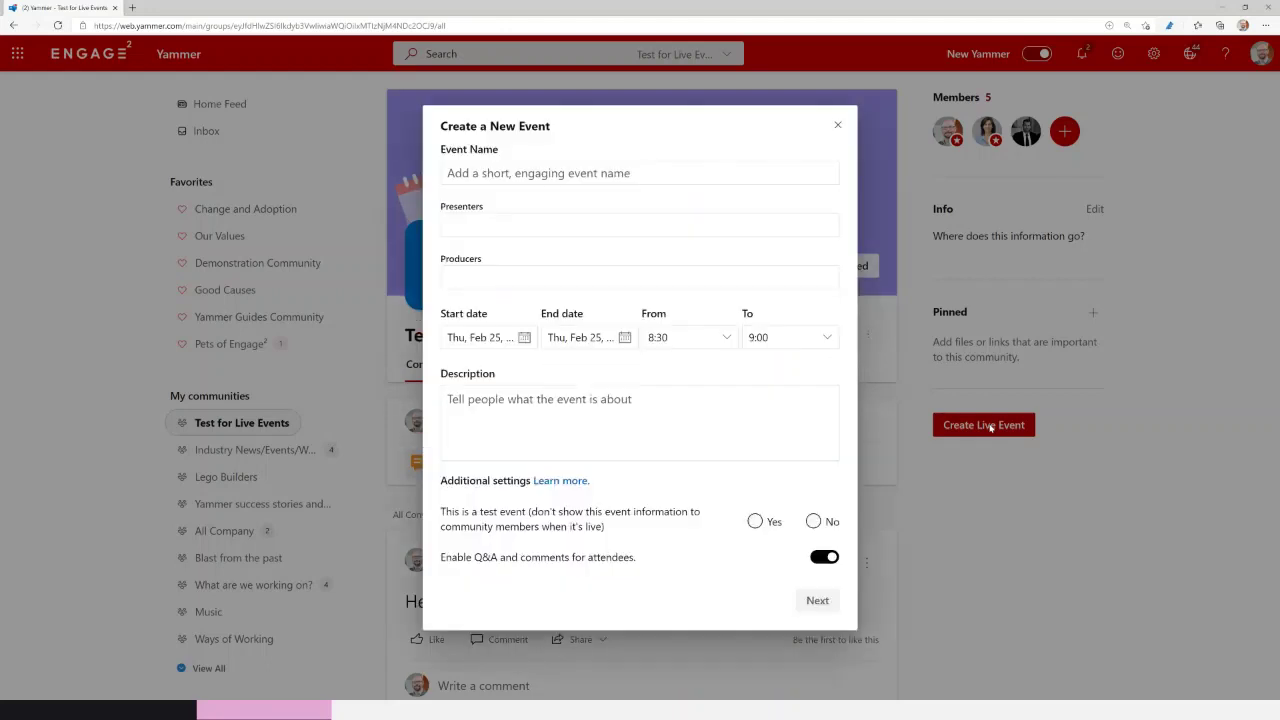
left_click(543, 173)
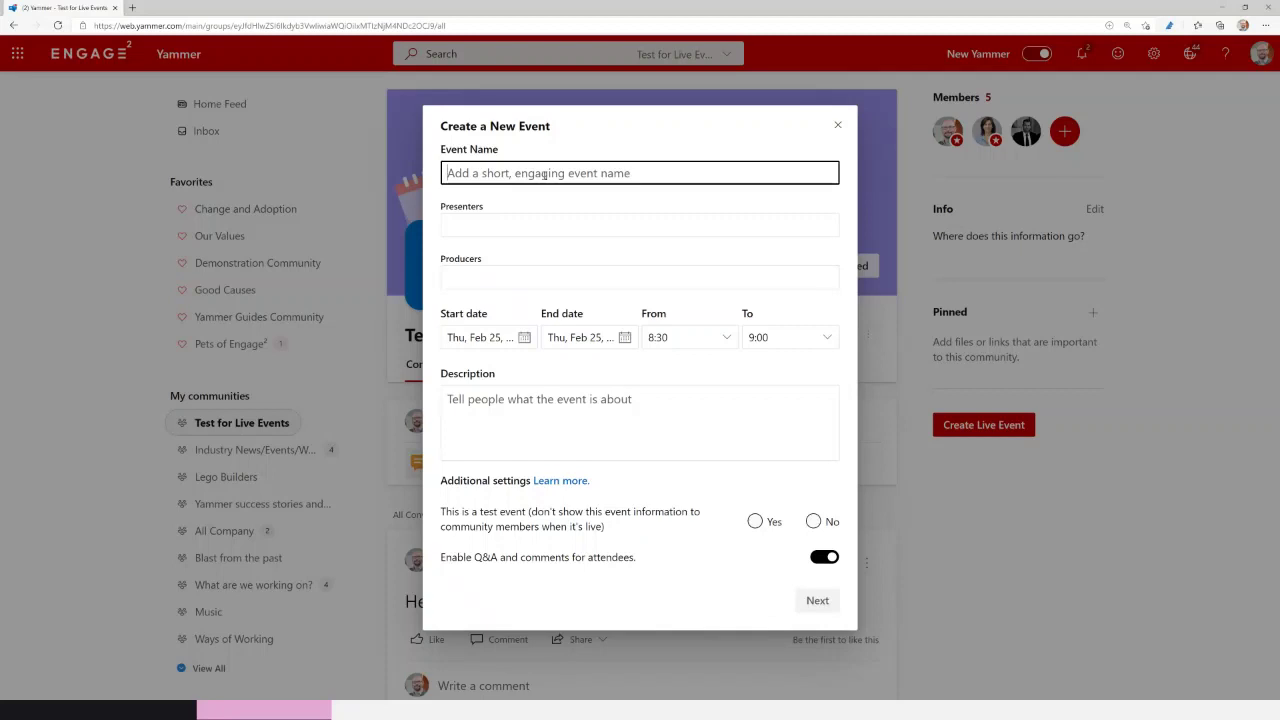
type("Test event")
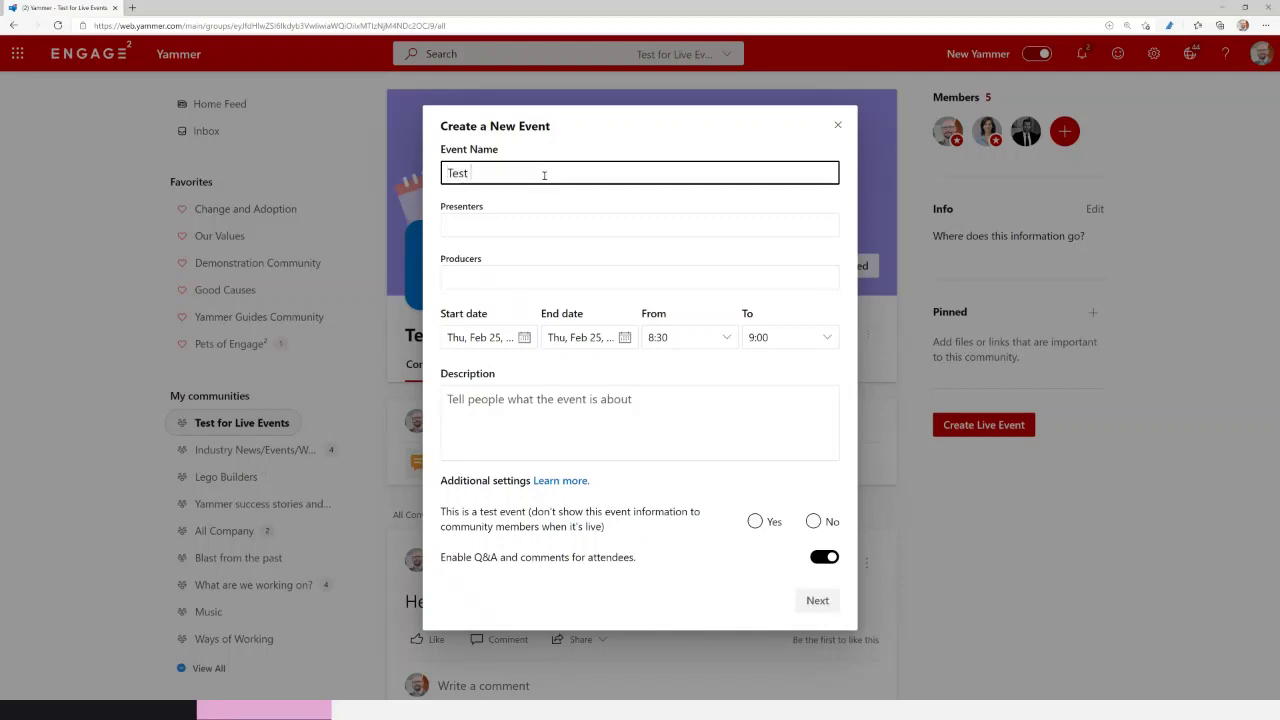
- Fill in the presenter's first name for the new event
left_click(478, 229)
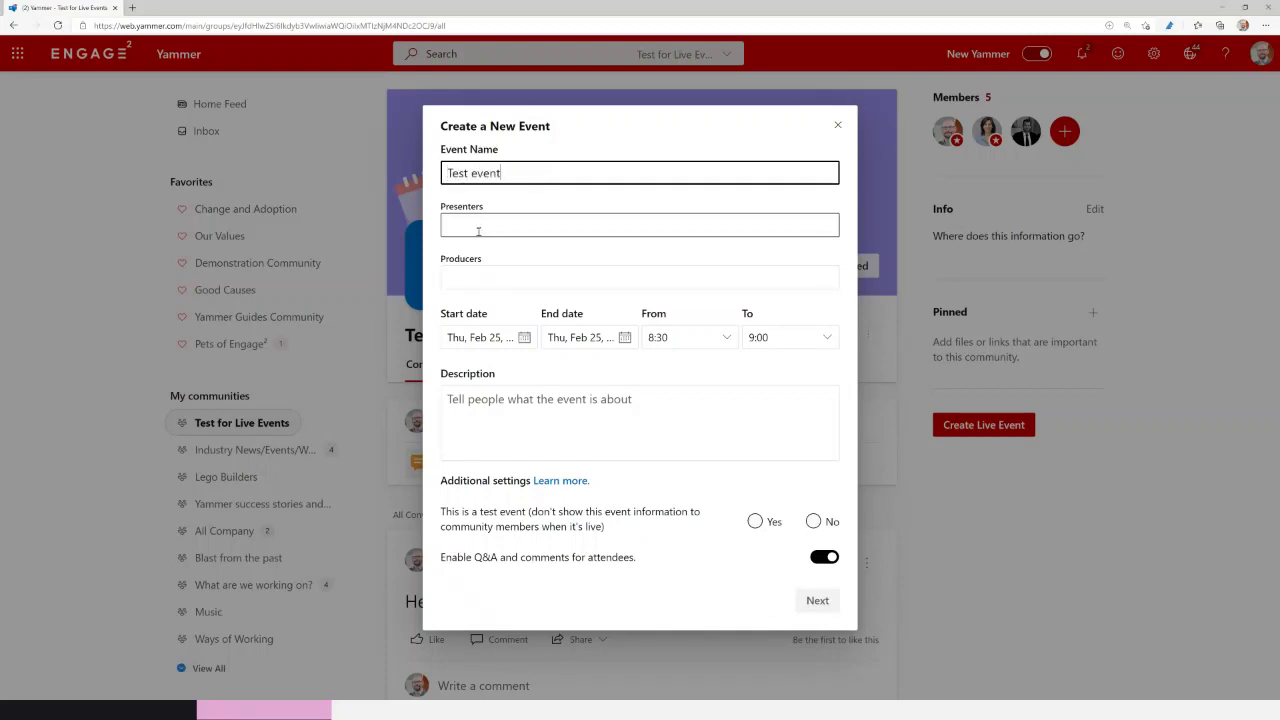
type("mark")
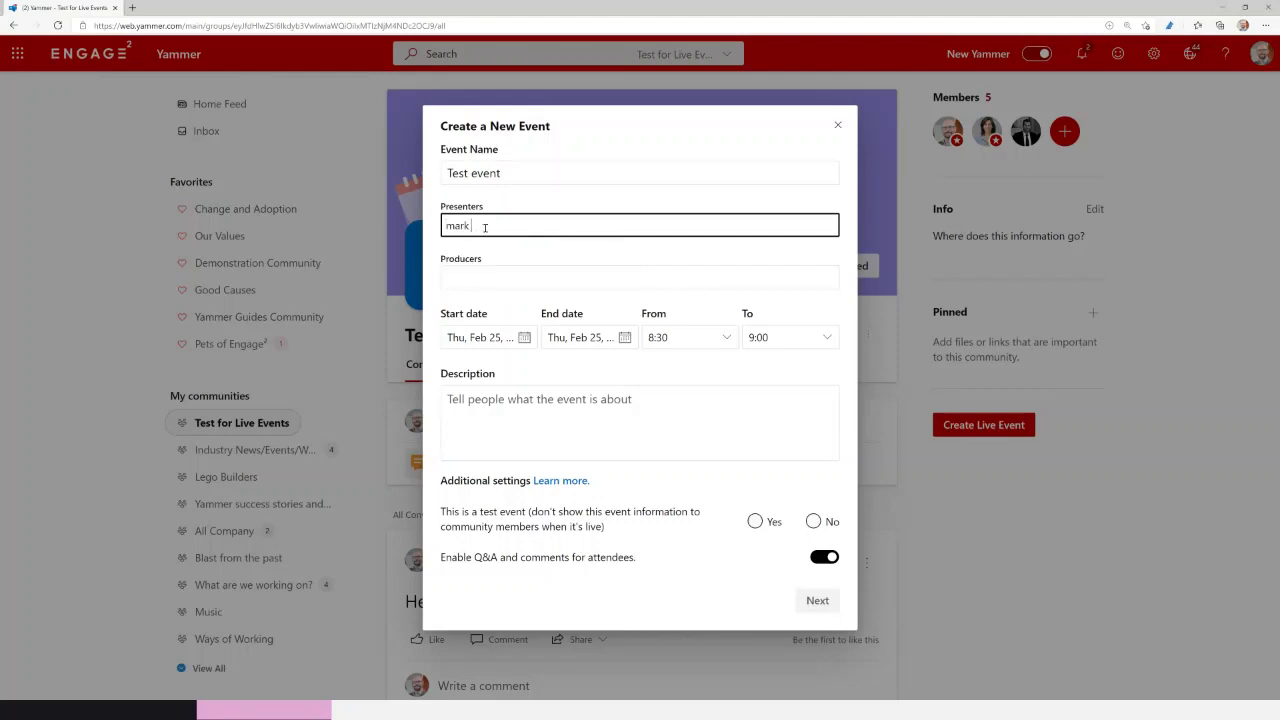
key("BackSpace")
key("BackSpace")
key("BackSpace")
key("BackSpace")
key("BackSpace")
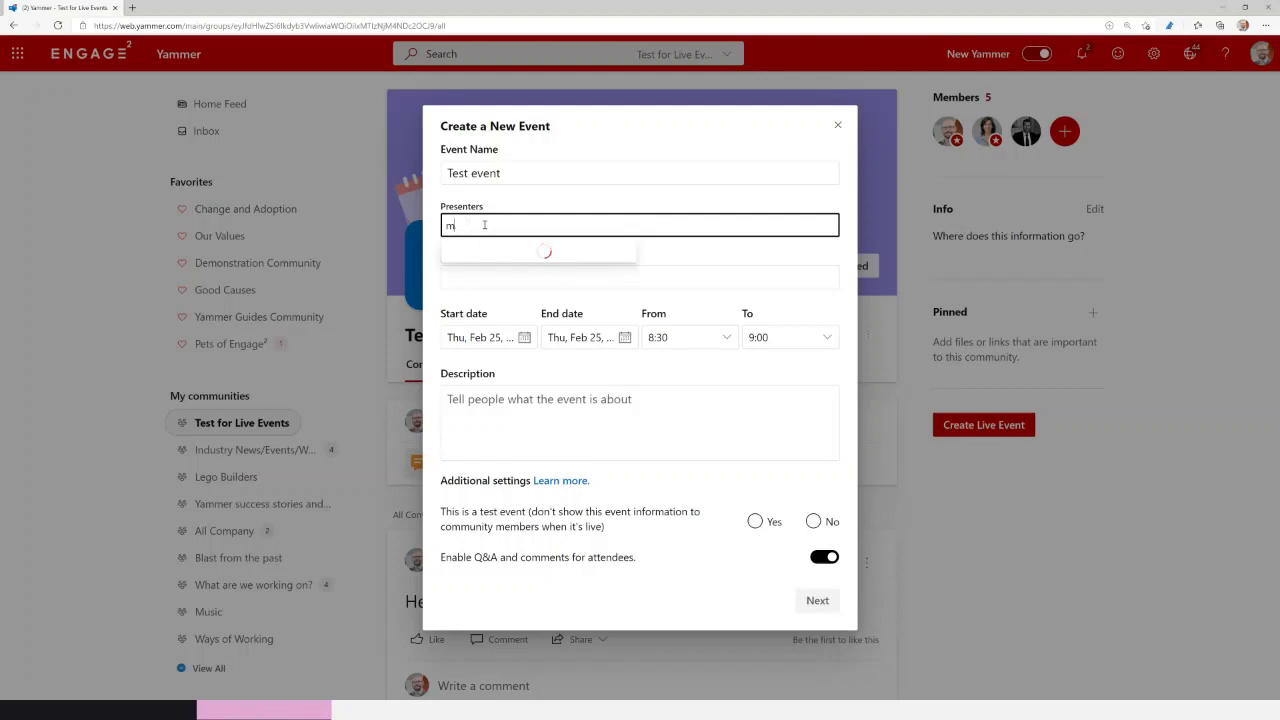
type("Mar")
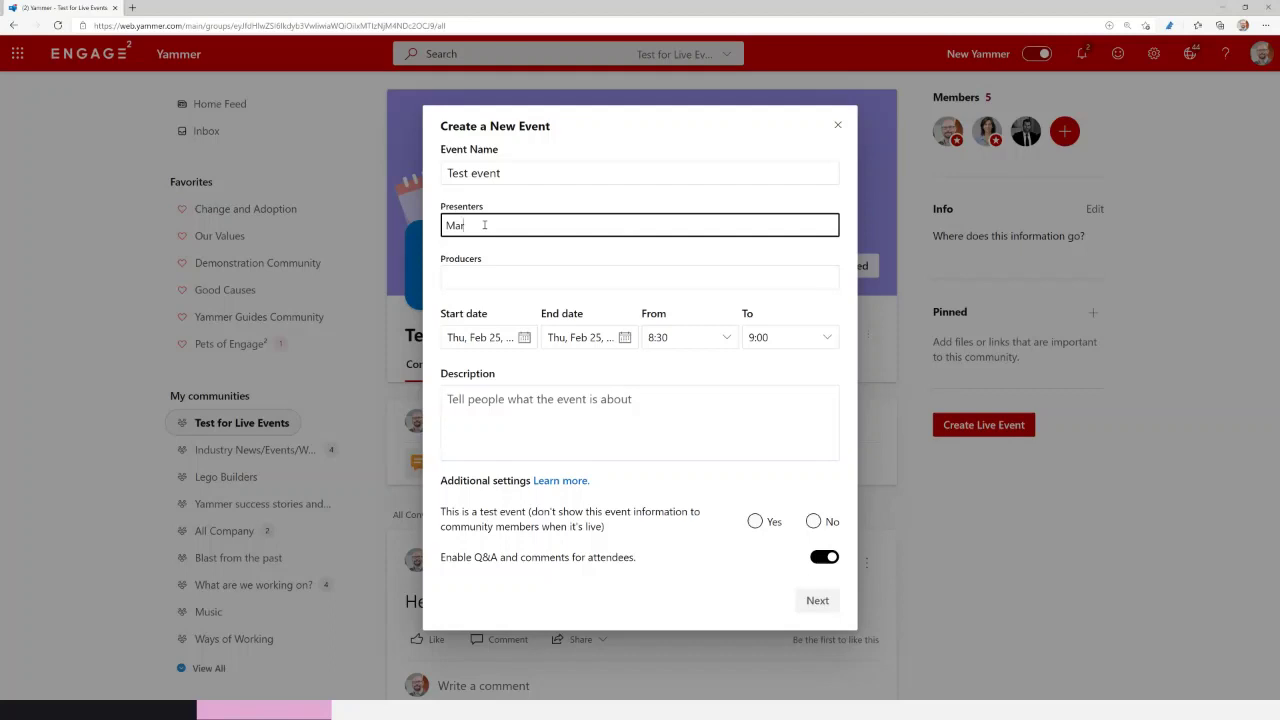
type("k")
- Fill in the producer's first name for the new event
left_click(516, 283)
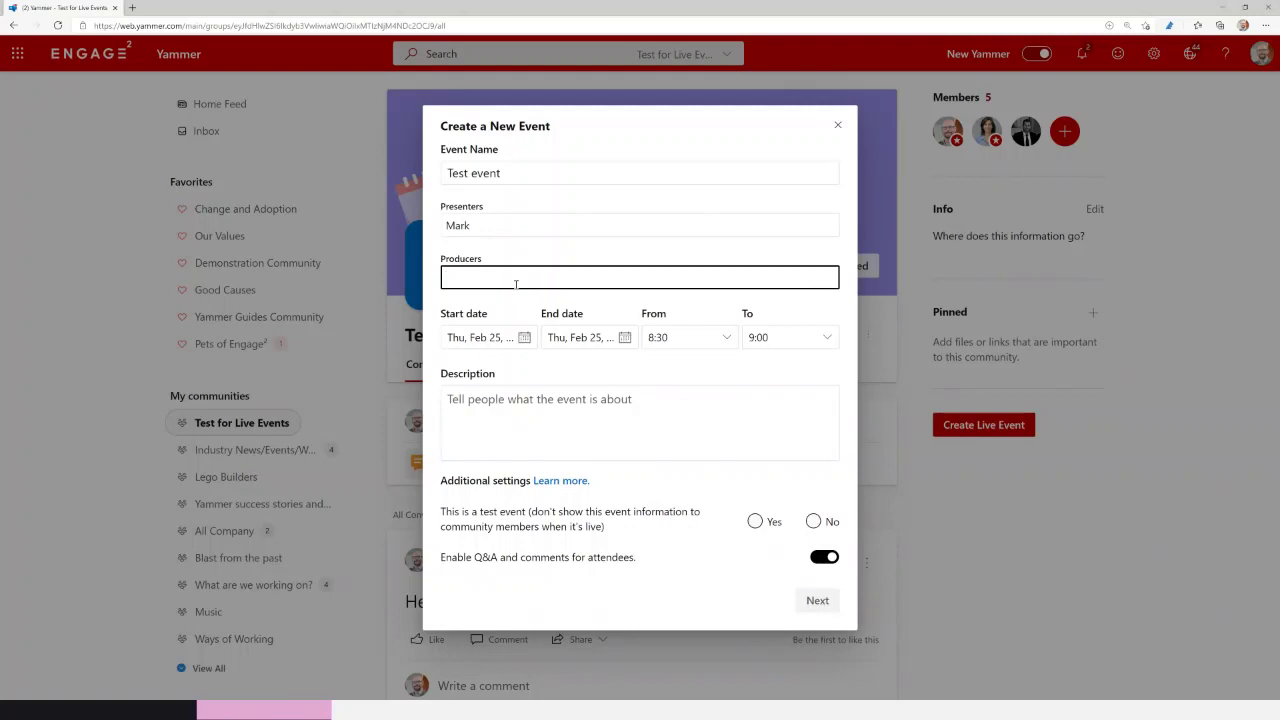
type("P")
key("BackSpace")
type("Steph")
left_click(525, 295)
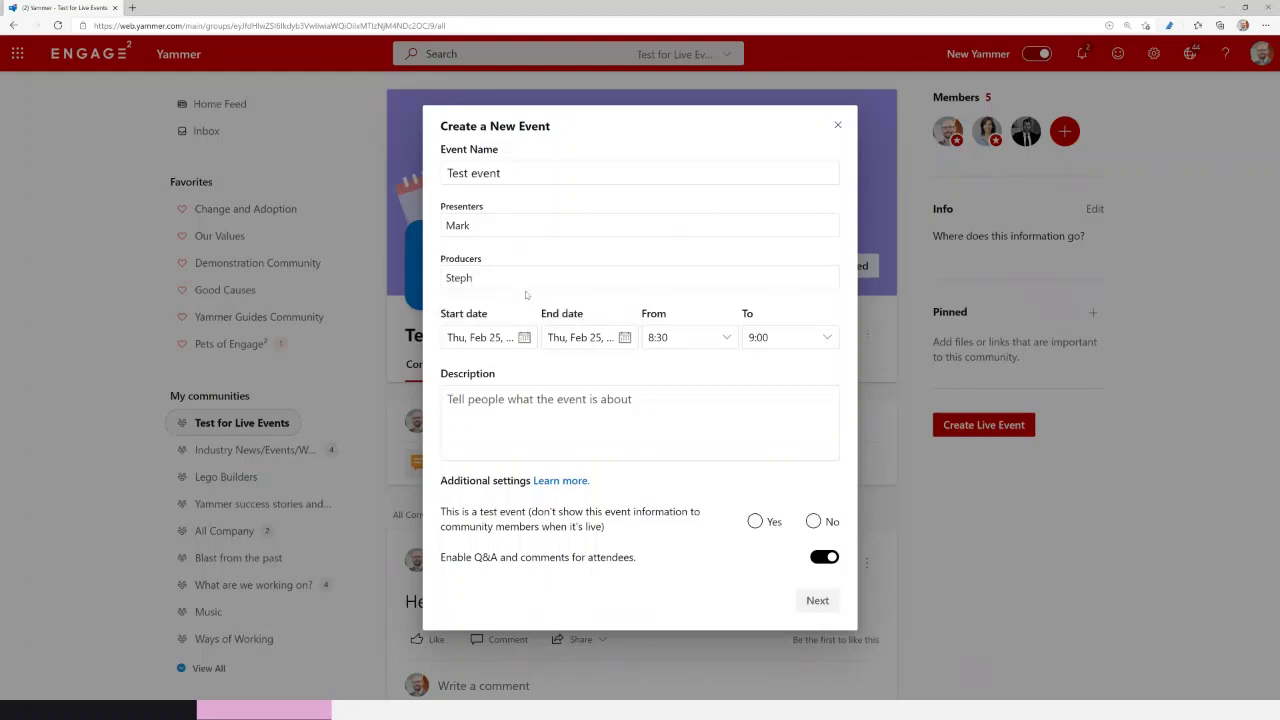
- Mark the event as not a test, leave Q&A and comments enabled for attendees, and continue to the production tool choice
left_click(510, 418)
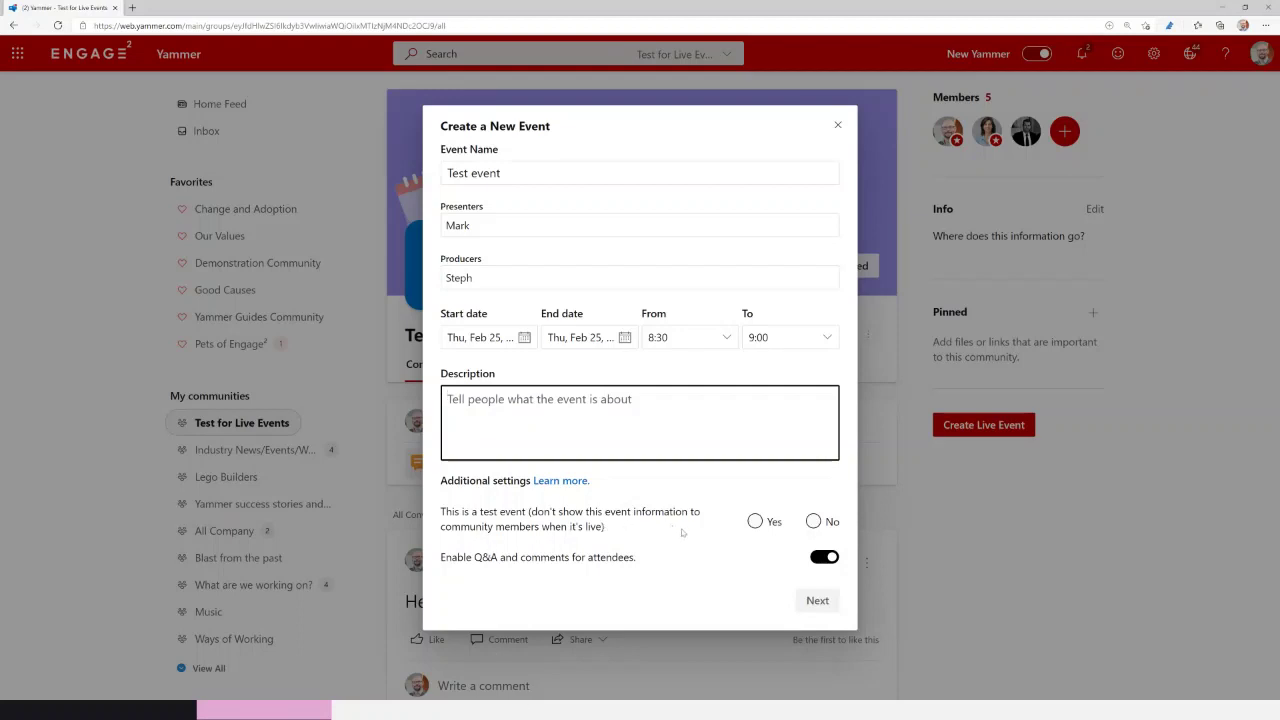
left_click(760, 522)
left_click(814, 522)
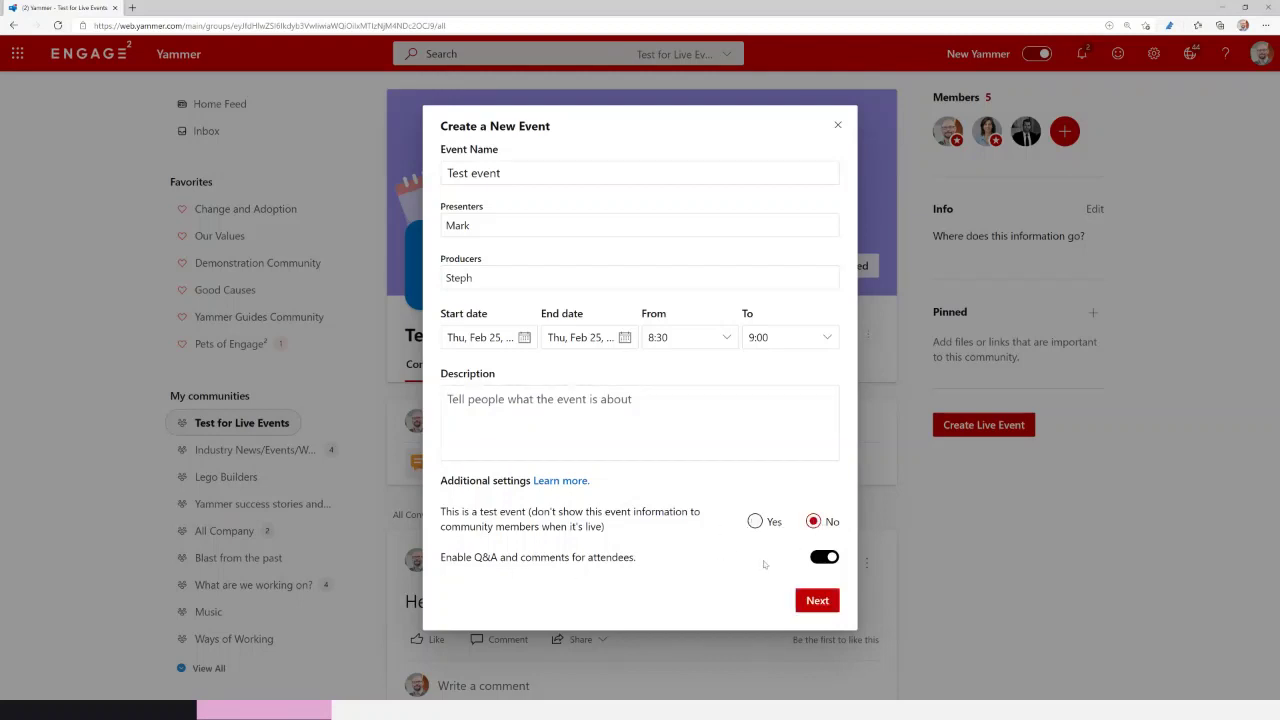
left_click(823, 560)
left_click(817, 557)
left_click(836, 606)
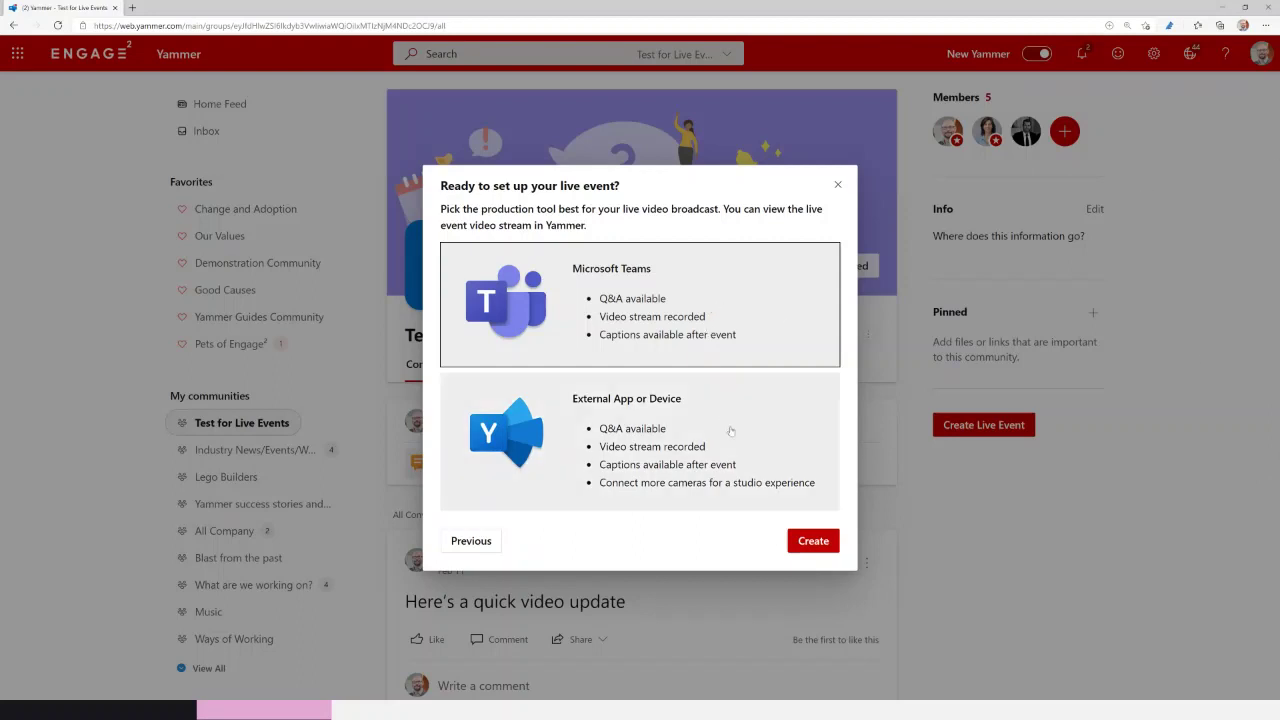
- Try to create the event with Microsoft Teams as the production tool, and return to the event details form
left_click(816, 546)
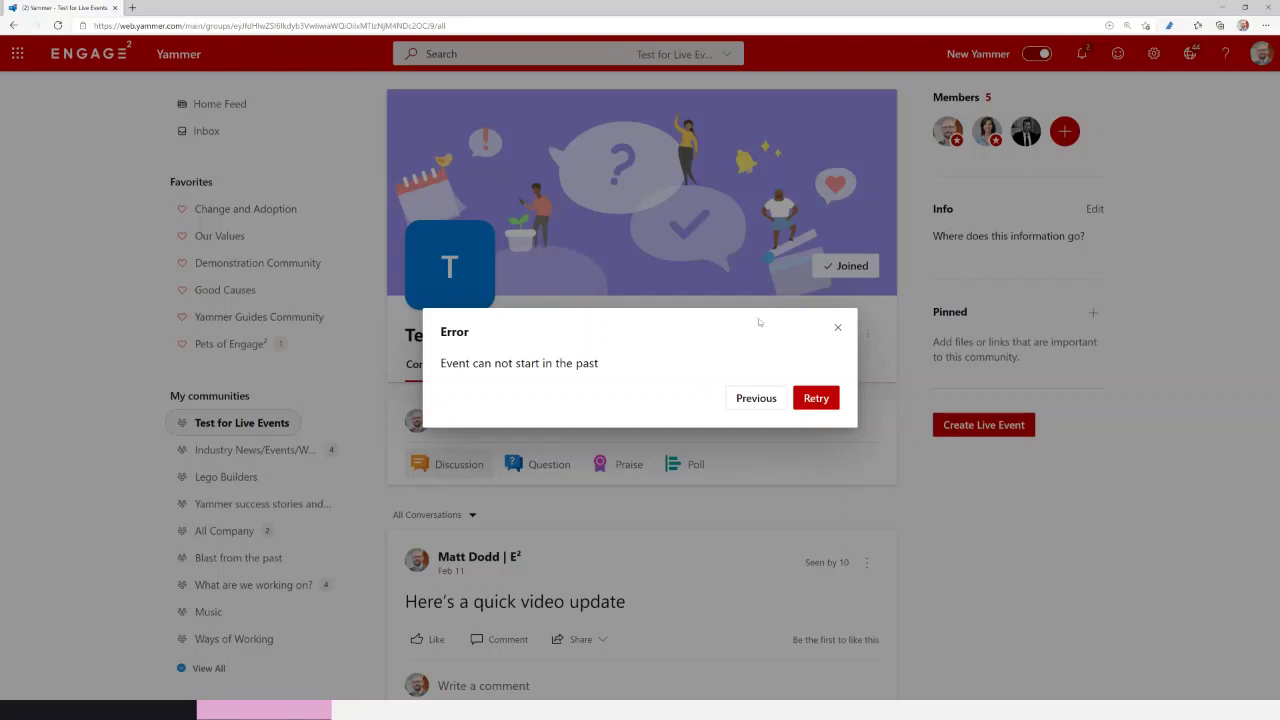
left_click(758, 402)
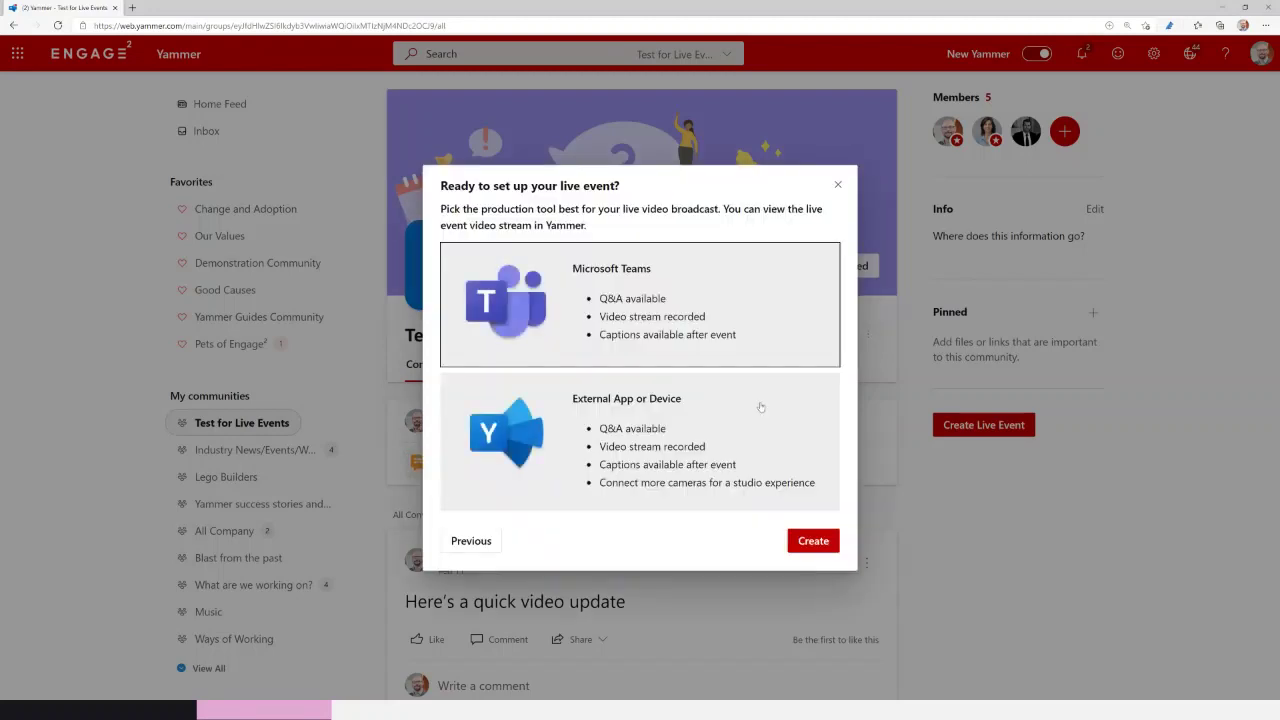
left_click(484, 553)
- Set the event's start time to 9:00 and create it with Microsoft Teams as the production tool
left_click(694, 334)
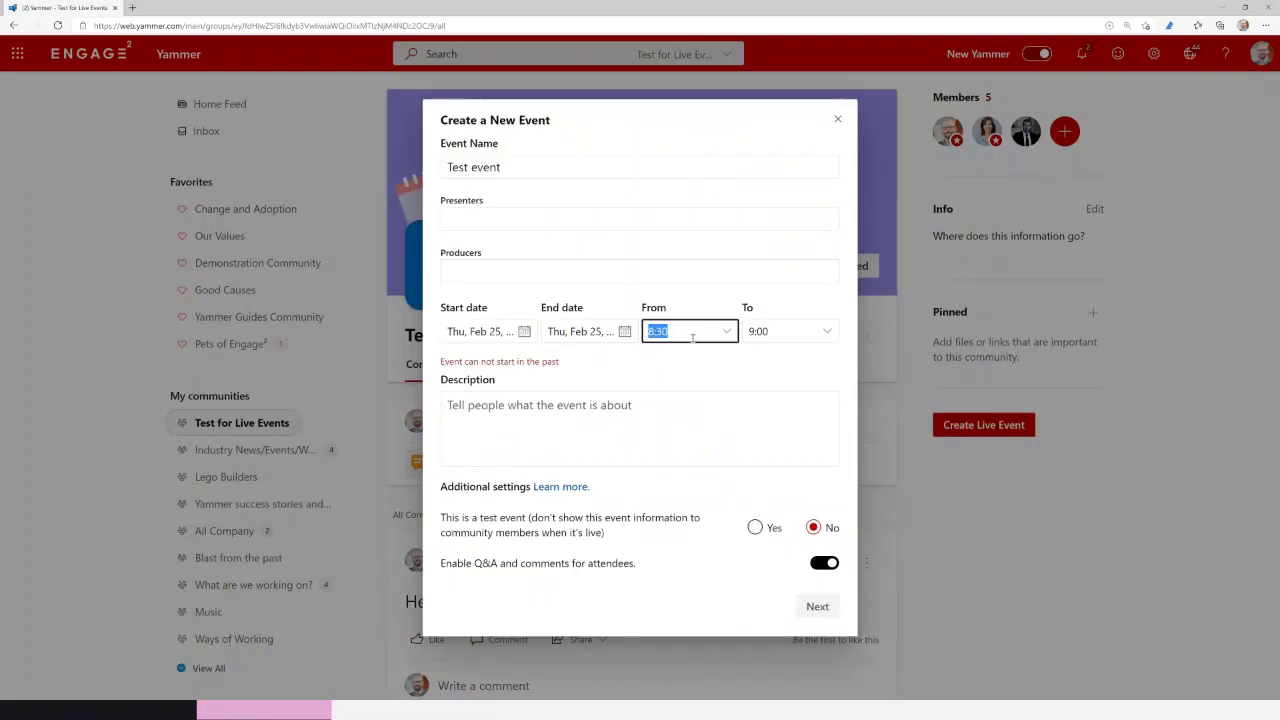
left_click(725, 333)
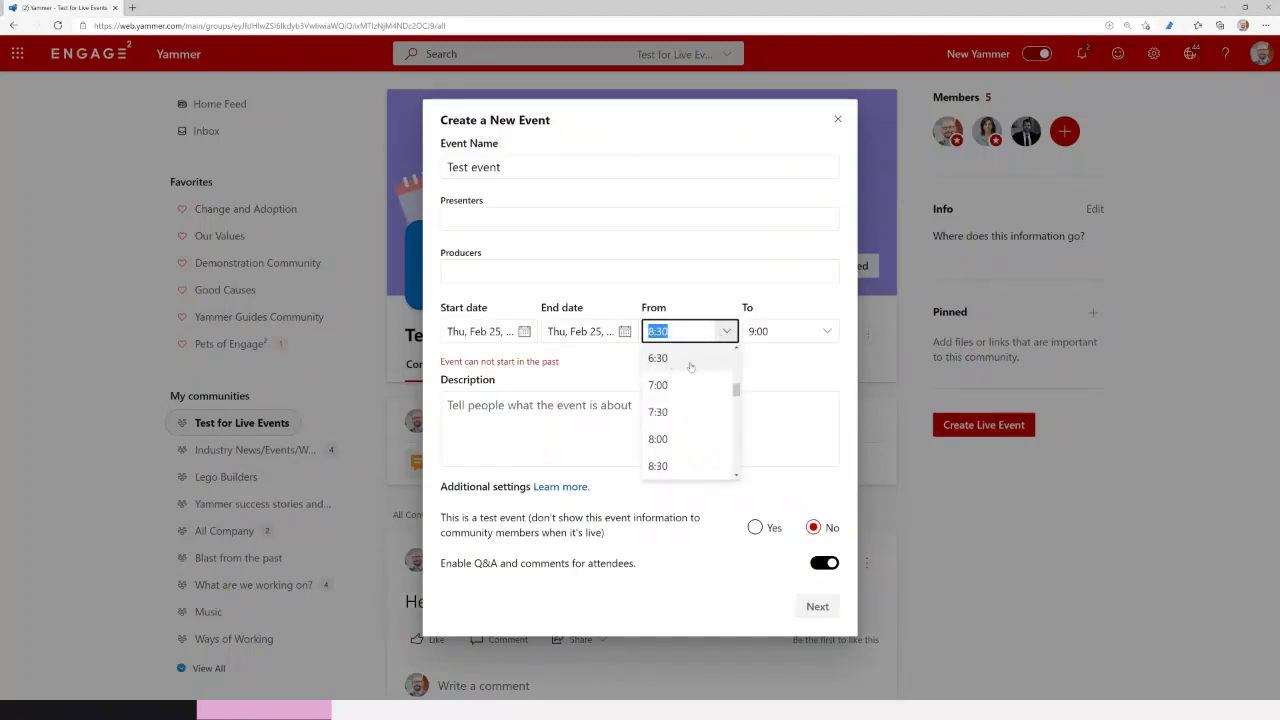
left_click(658, 440)
left_click(726, 331)
scroll(670, 430, "down", 3)
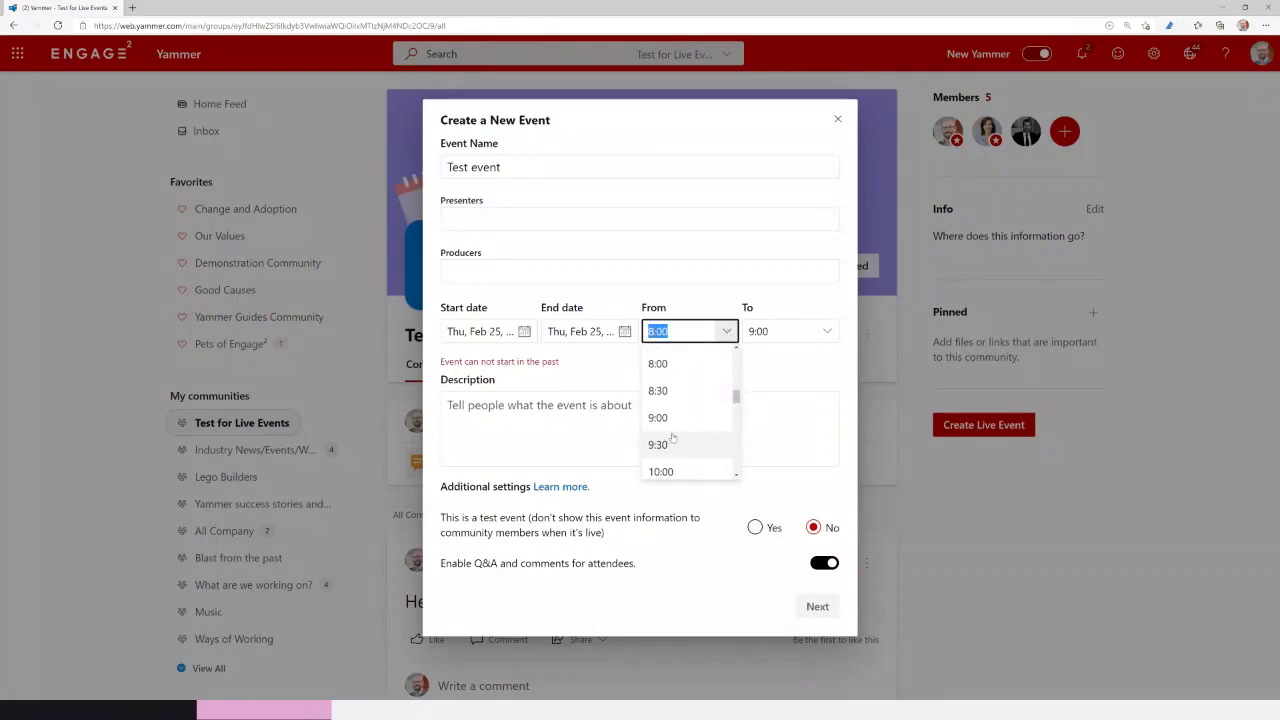
left_click(671, 442)
left_click(817, 600)
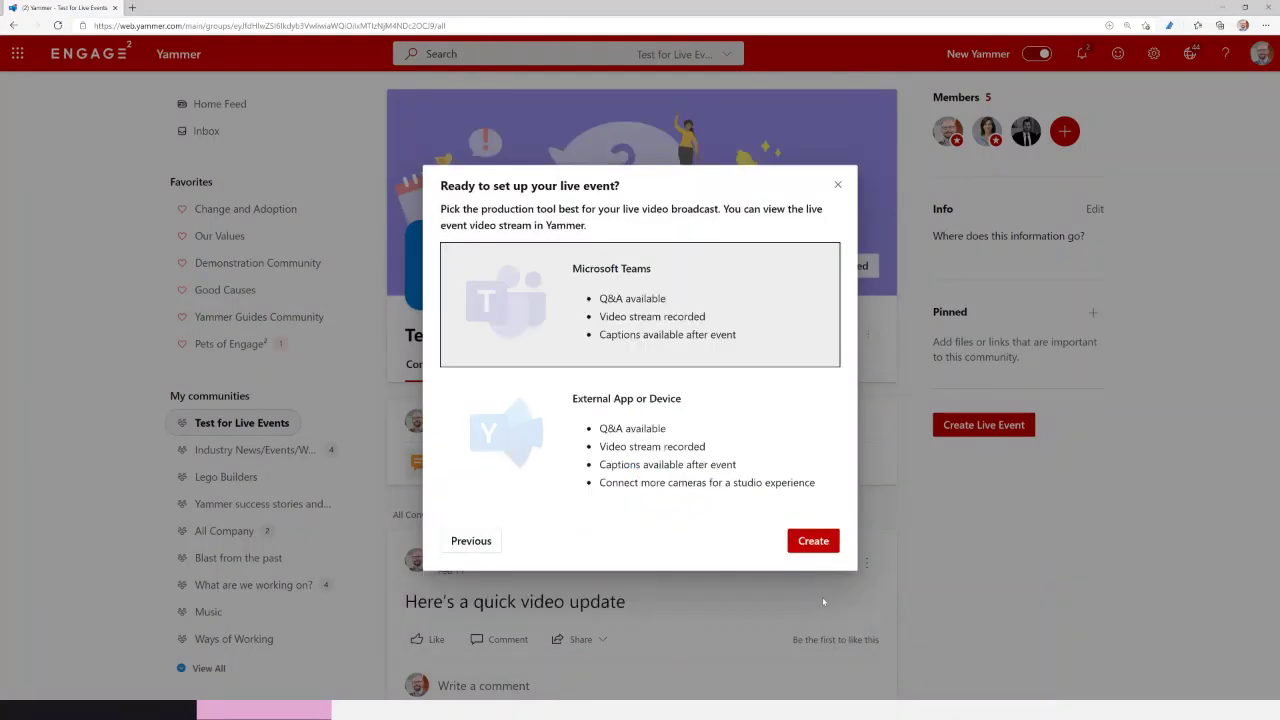
left_click(805, 540)
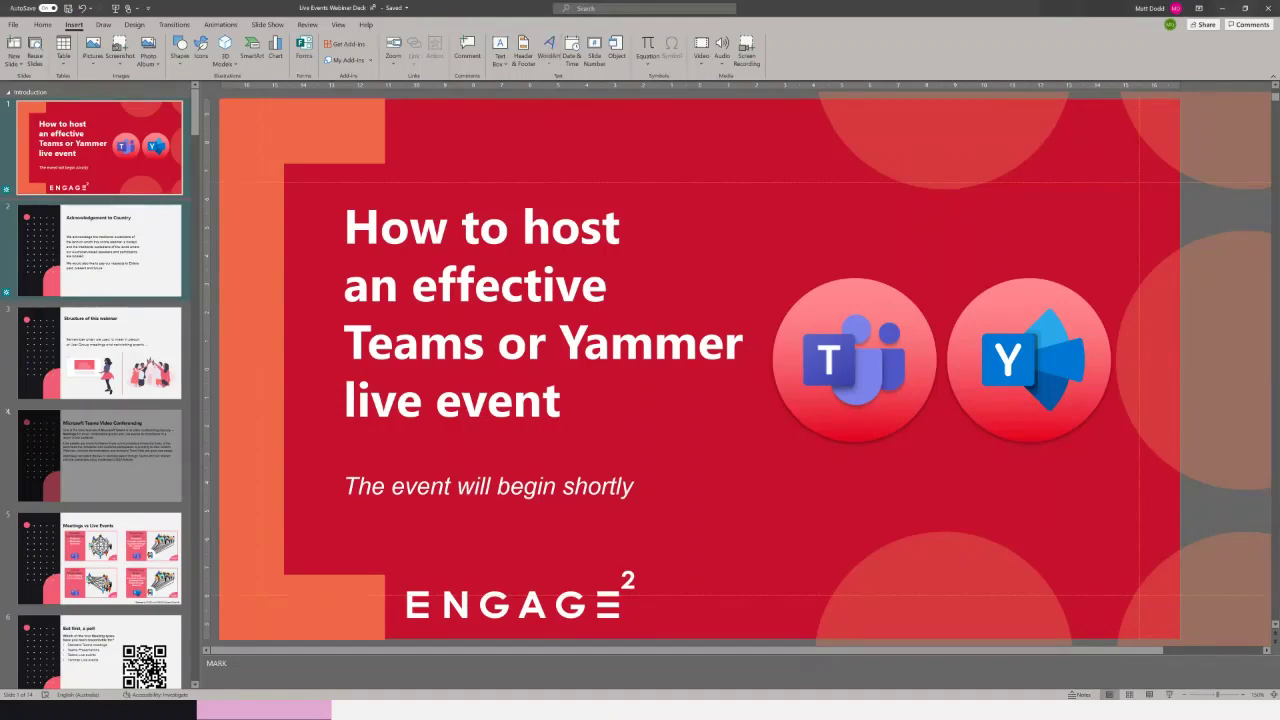
- Switch back to Yammer and list the upcoming events of the Test for Live Events community
left_click(1180, 699)
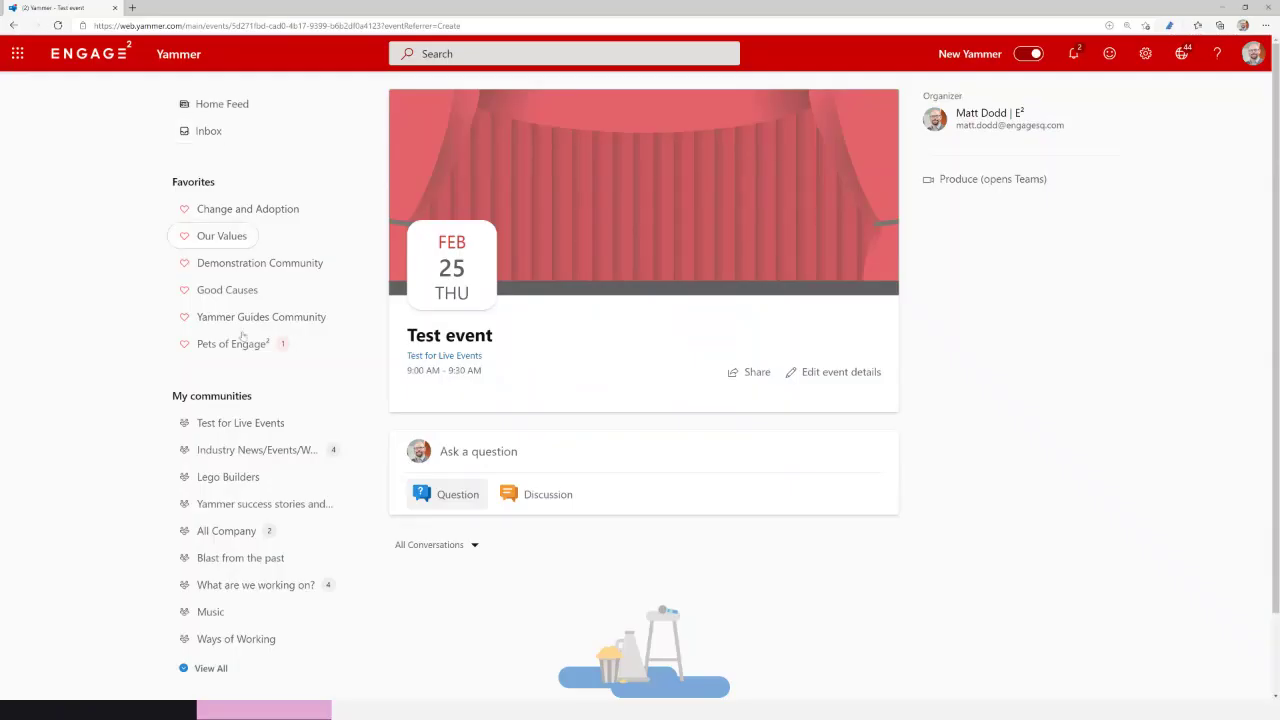
left_click(225, 430)
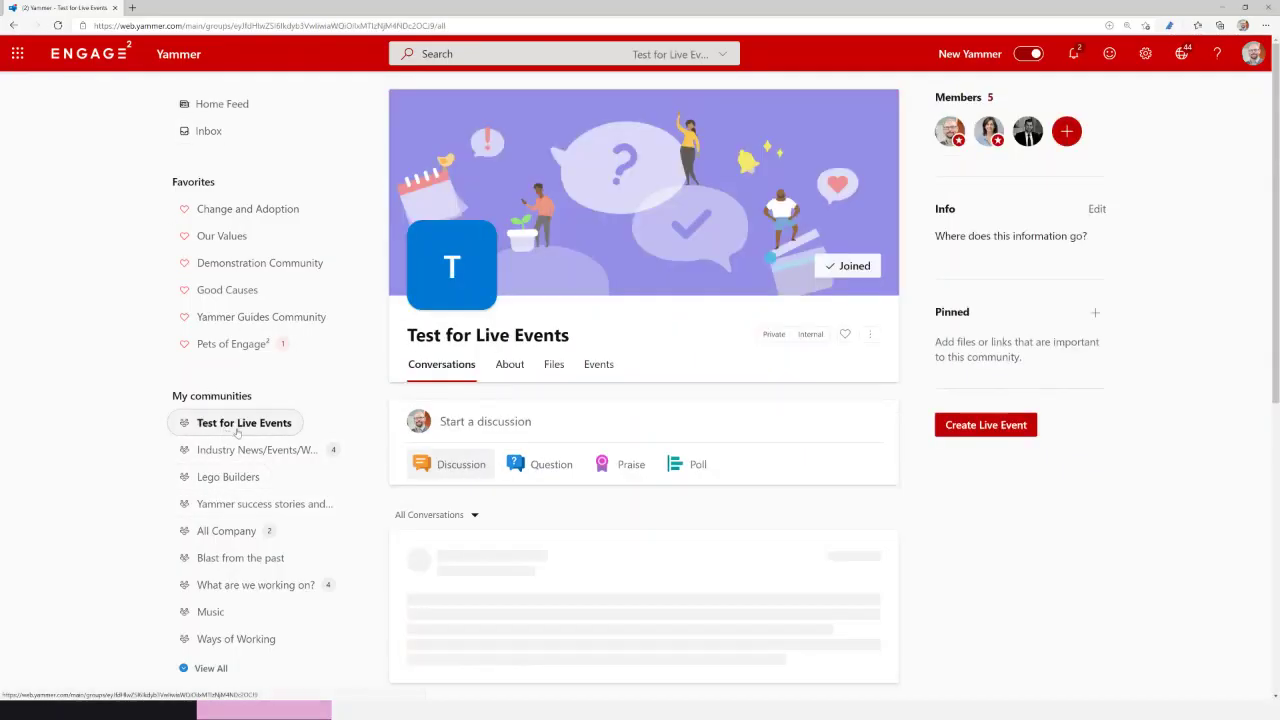
left_click(598, 368)
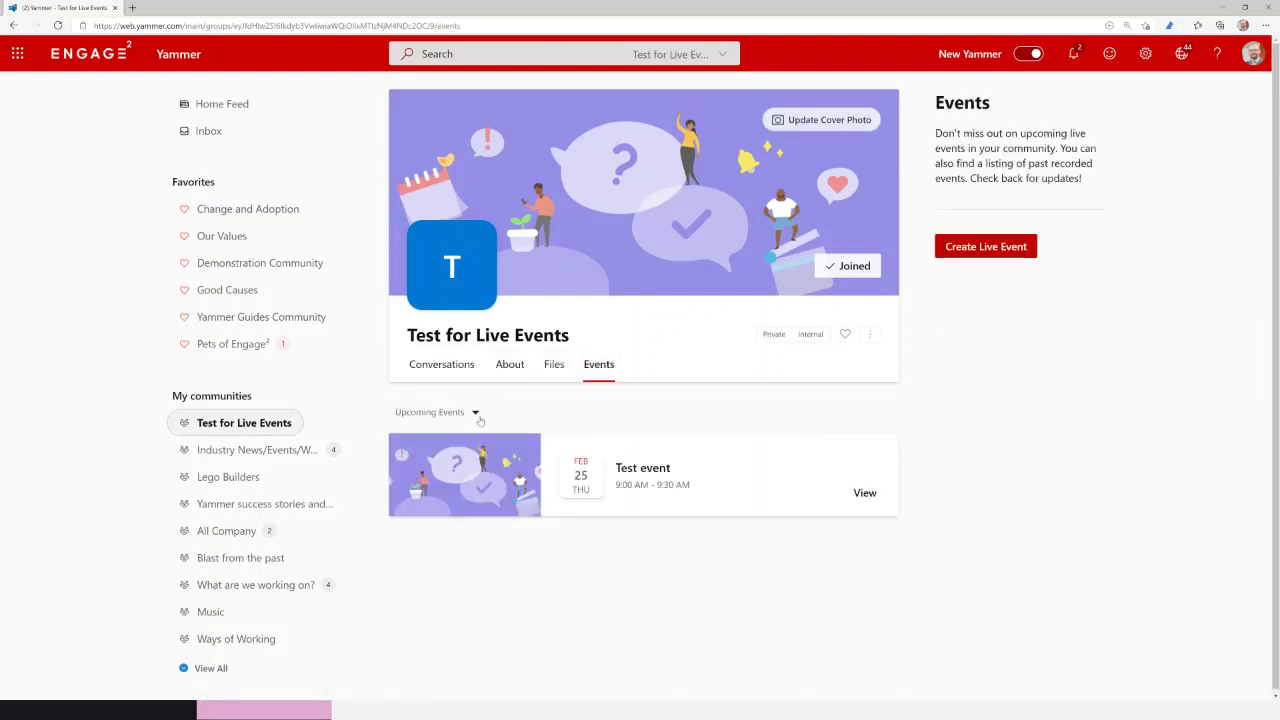
- List the community's past events and open the Short test recording
left_click(470, 412)
left_click(442, 466)
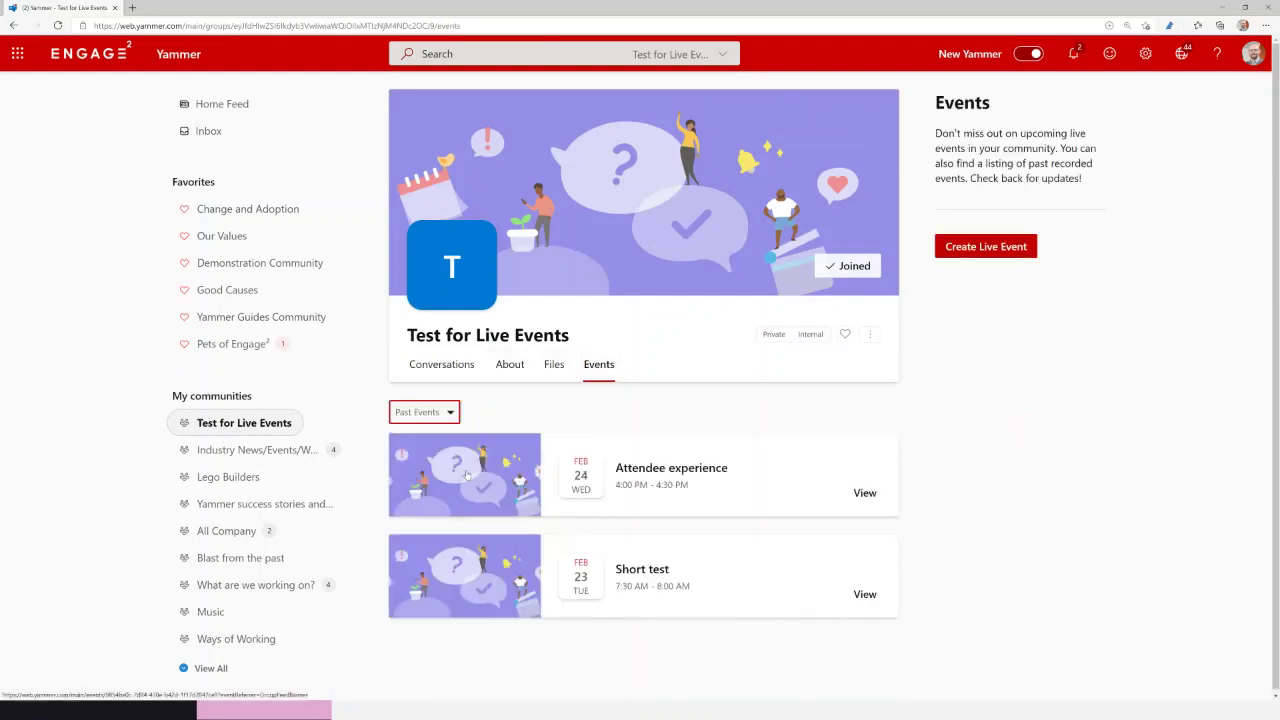
left_click(634, 586)
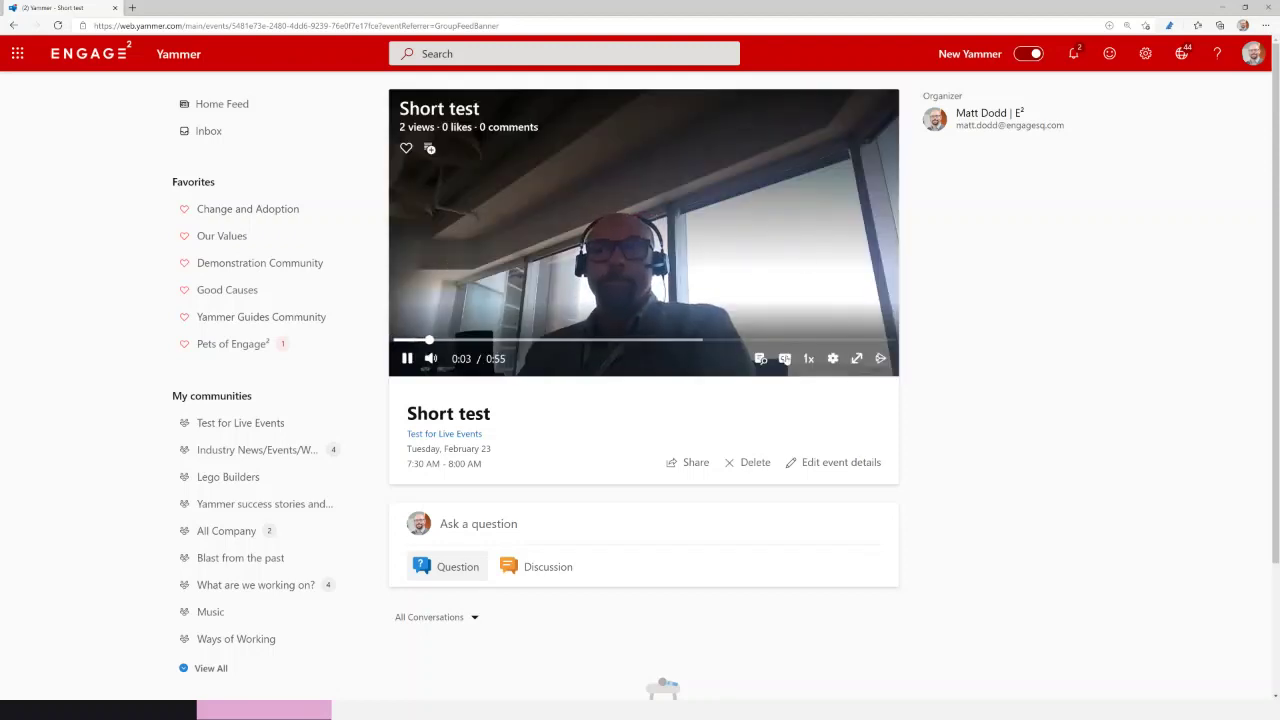
- Turn the captions of the Short test recording on and off again to demonstrate them
left_click(785, 358)
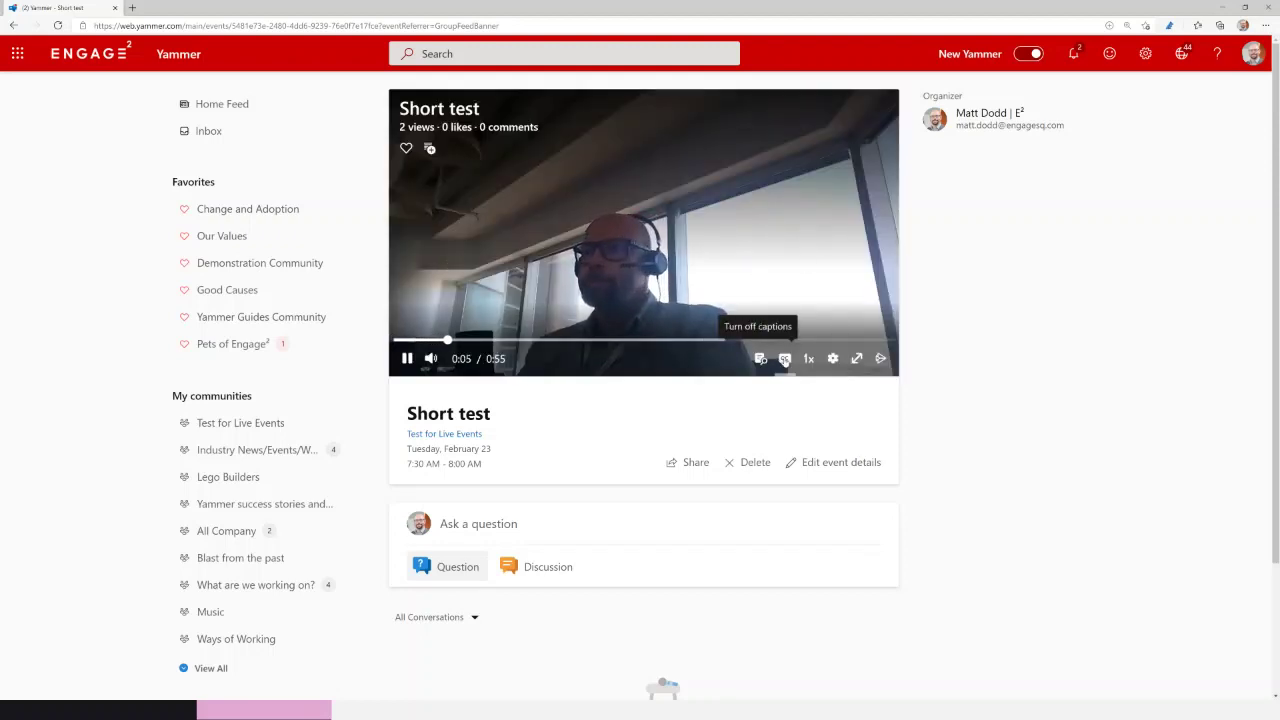
left_click(785, 358)
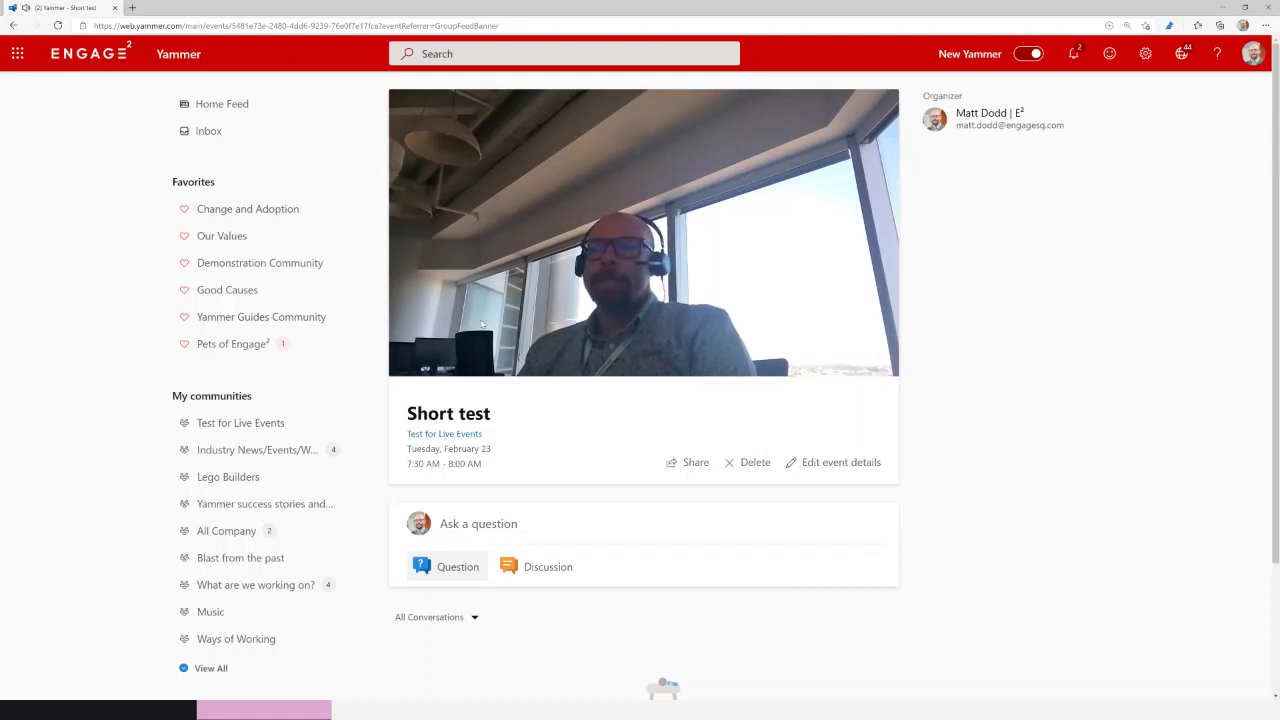
mouse_move(803, 368)
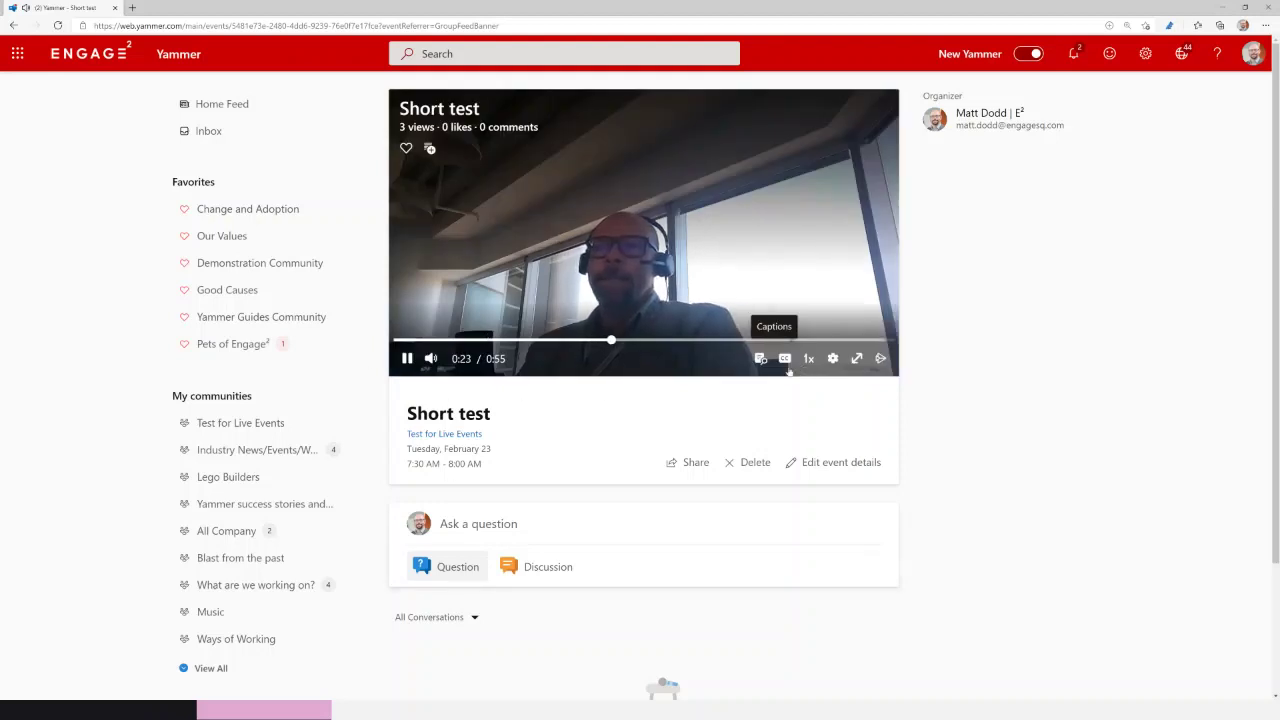